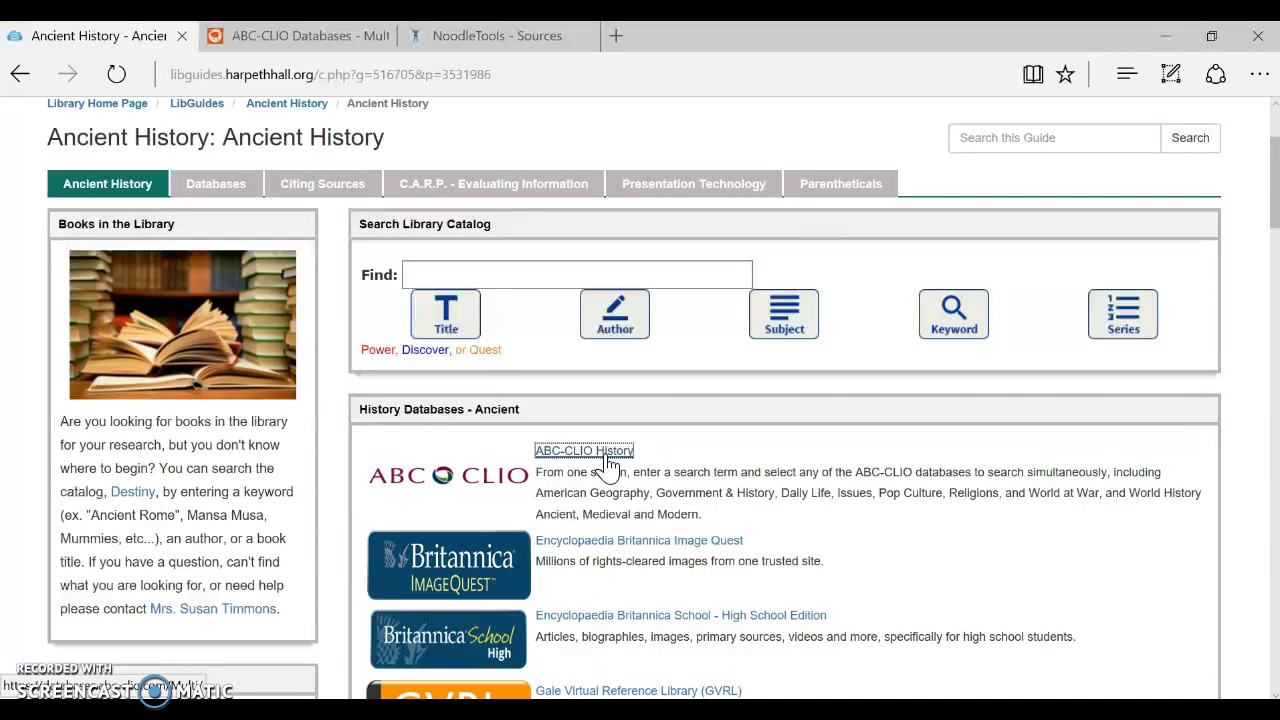
Switch to the ABC-CLIO Databases tab opened from the LibGuides Ancient History guide
left_click(312, 38)
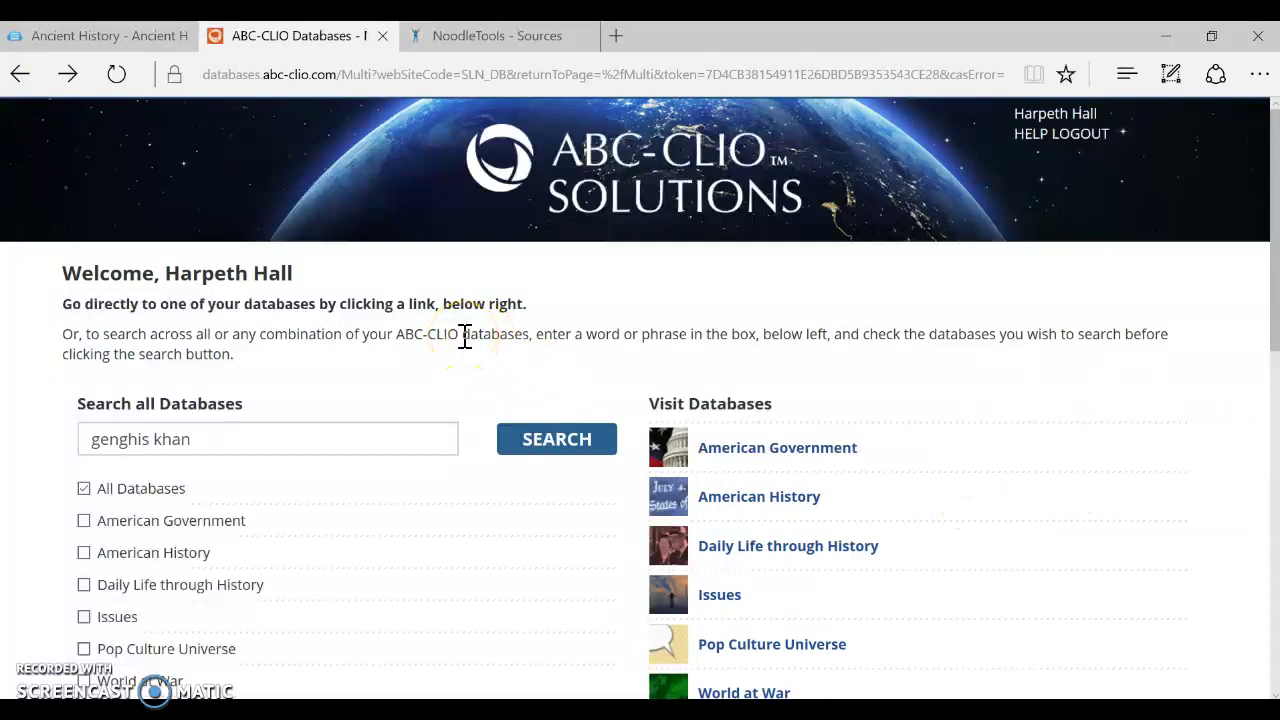
left_click_drag(464, 336, 397, 337)
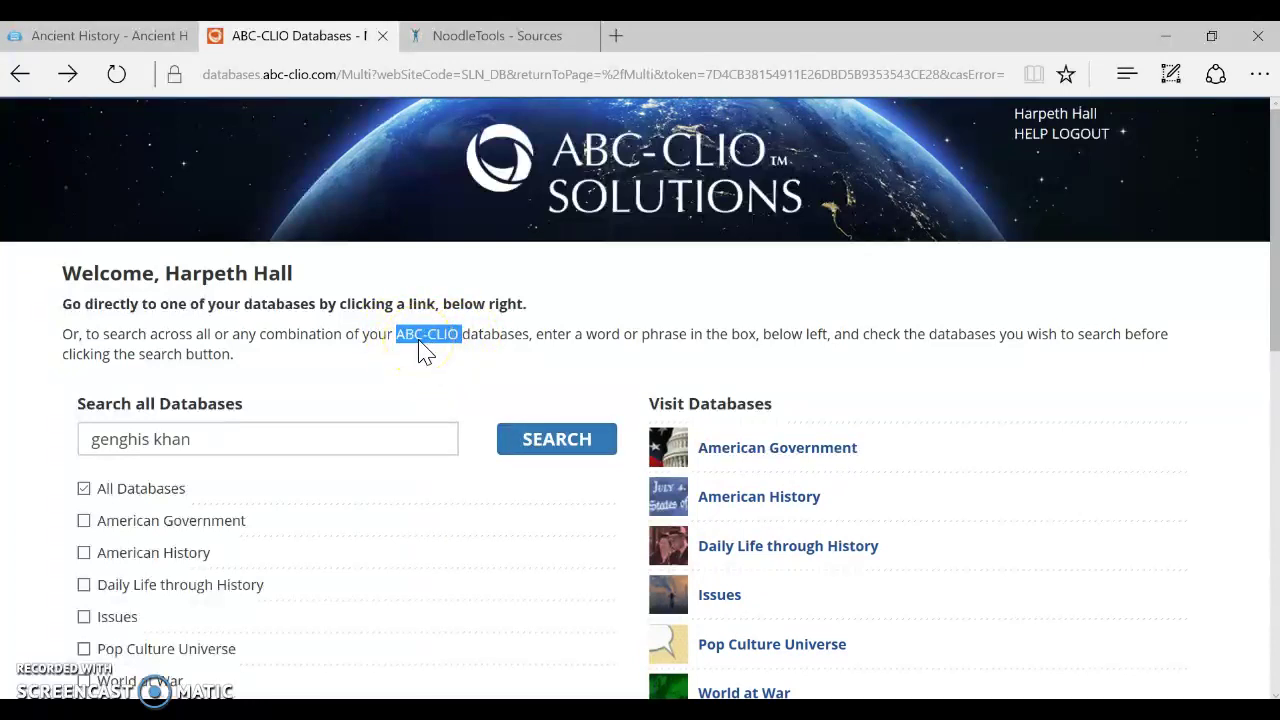
left_click_drag(688, 403, 886, 386)
scroll(951, 389, "down", 3)
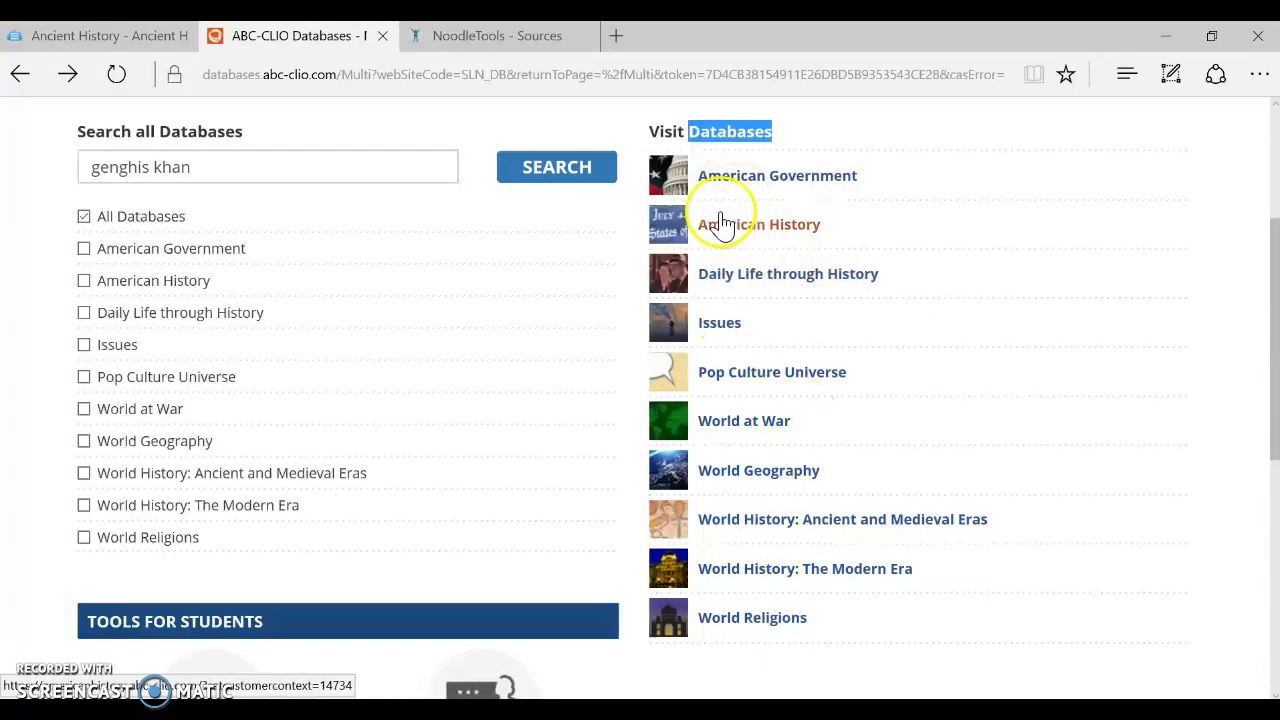
scroll(800, 586, "up", 3)
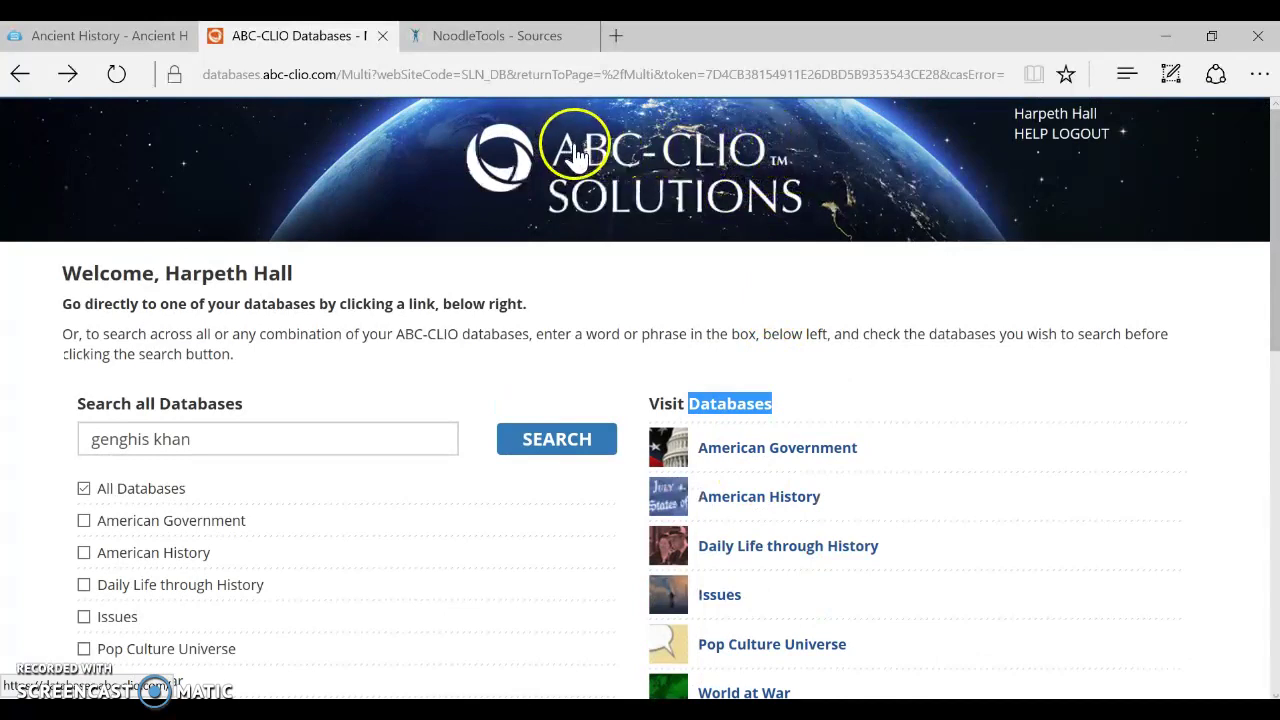
scroll(478, 510, "down", 1)
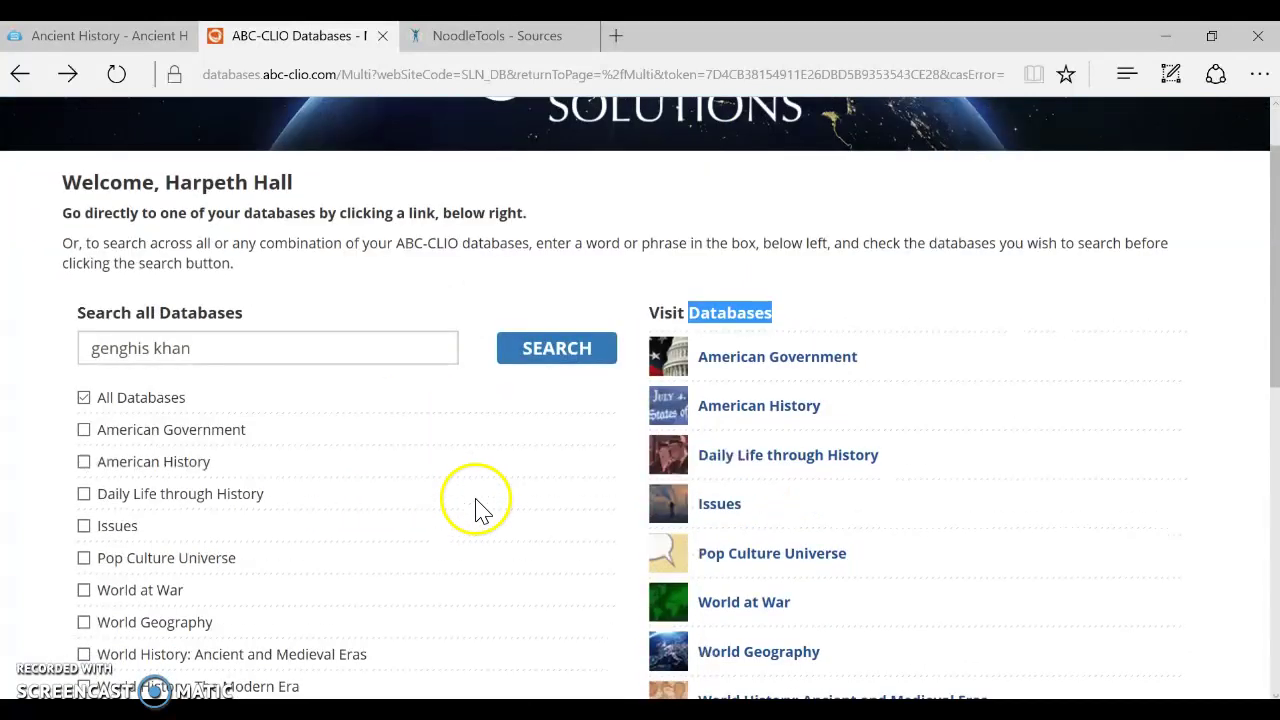
scroll(636, 462, "up", 1)
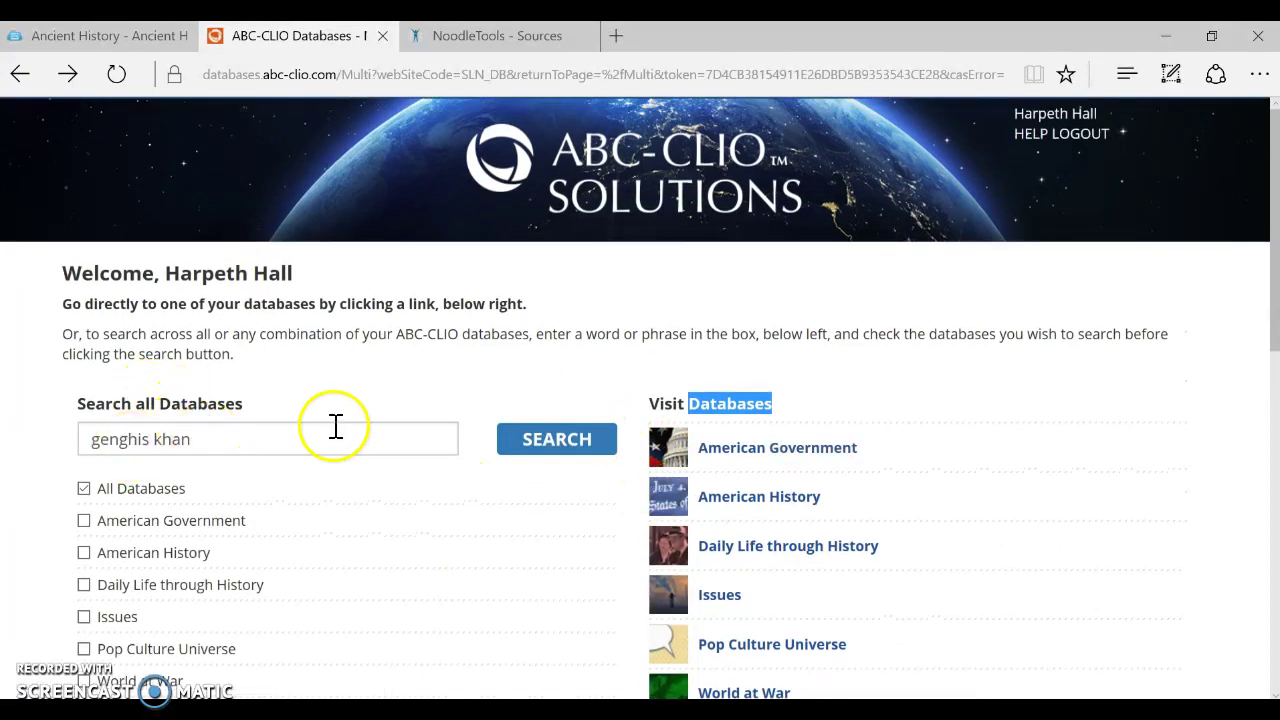
Search all databases for genghis khan and open the World History: Ancient and Medieval Eras results
left_click(563, 455)
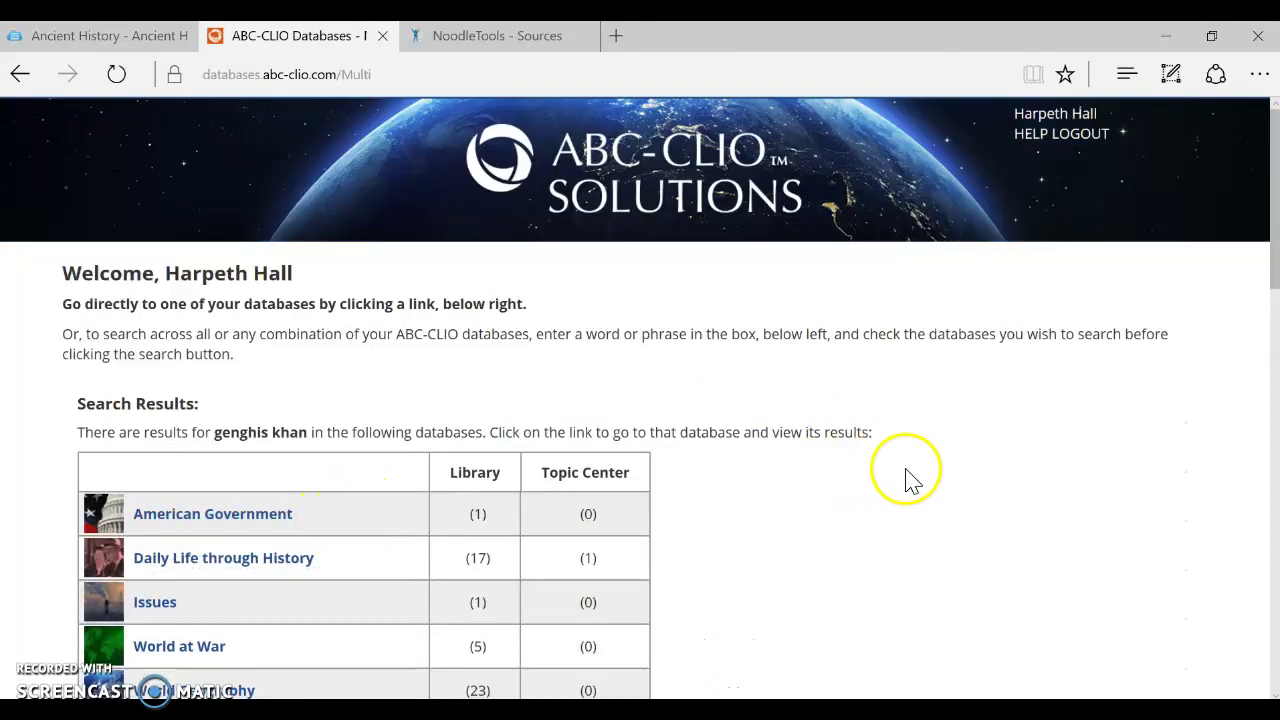
scroll(908, 480, "down", 1)
scroll(913, 481, "down", 1)
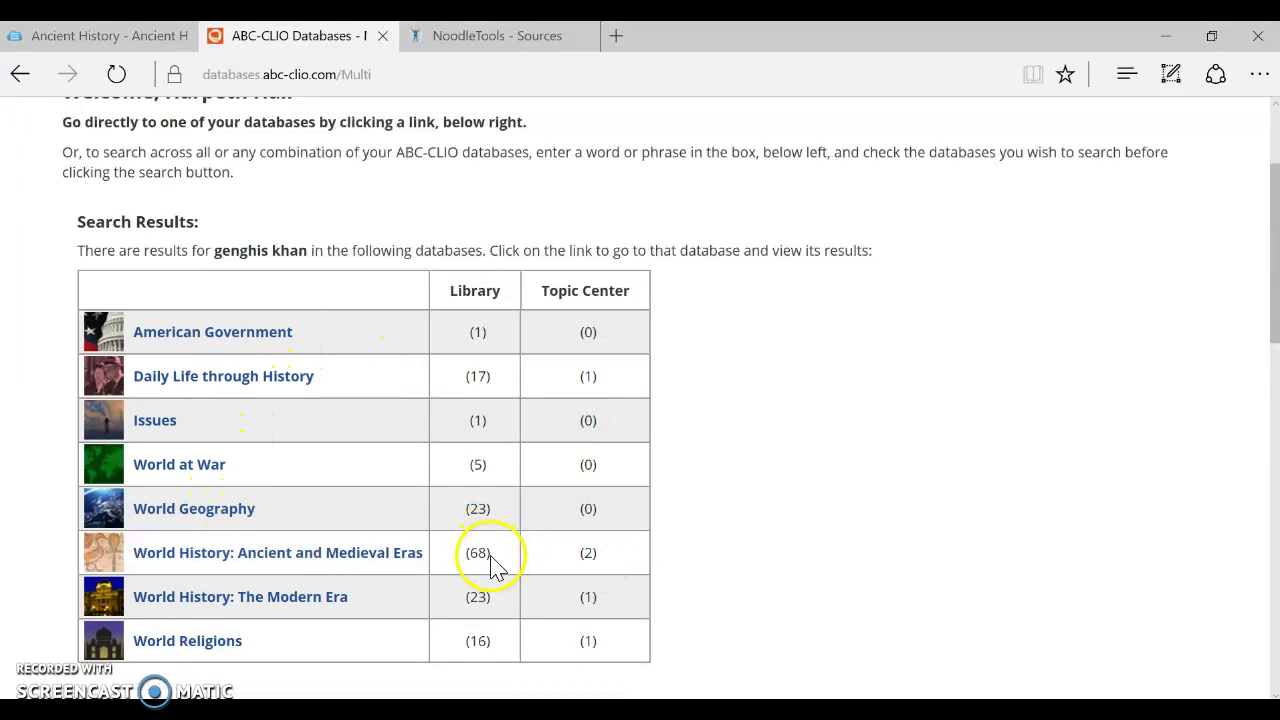
left_click(316, 566)
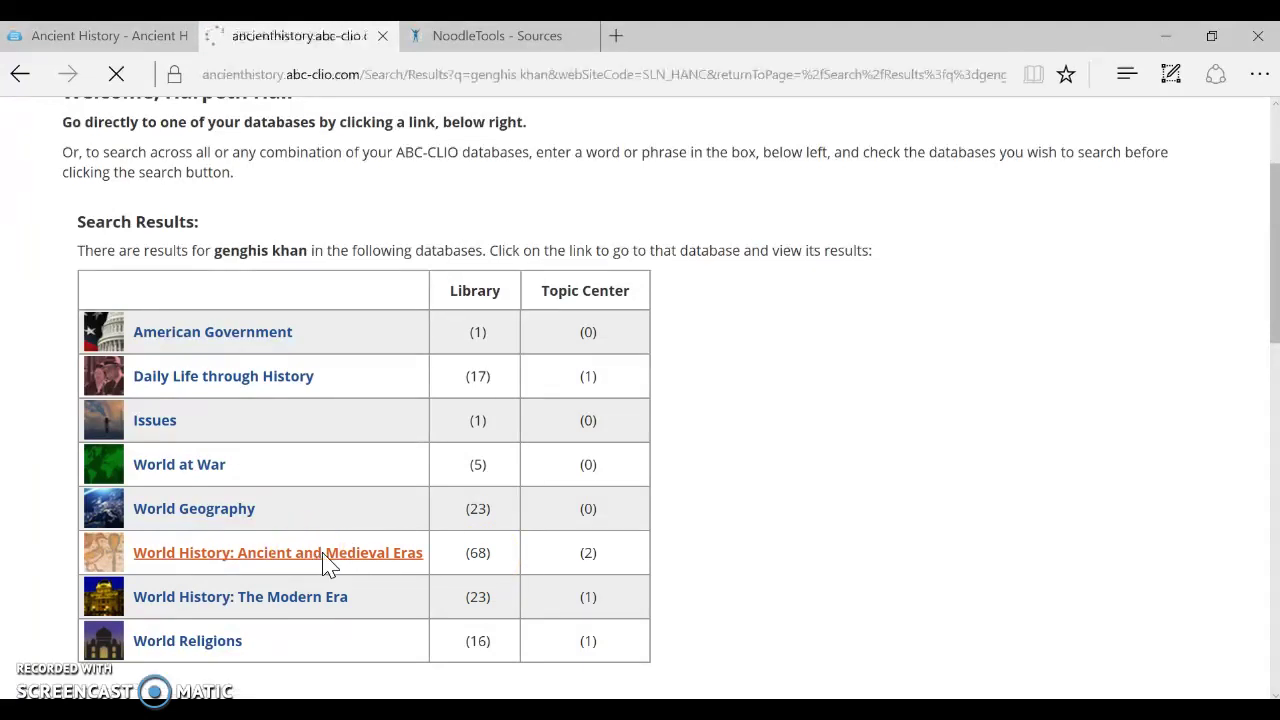
scroll(800, 450, "down", 1)
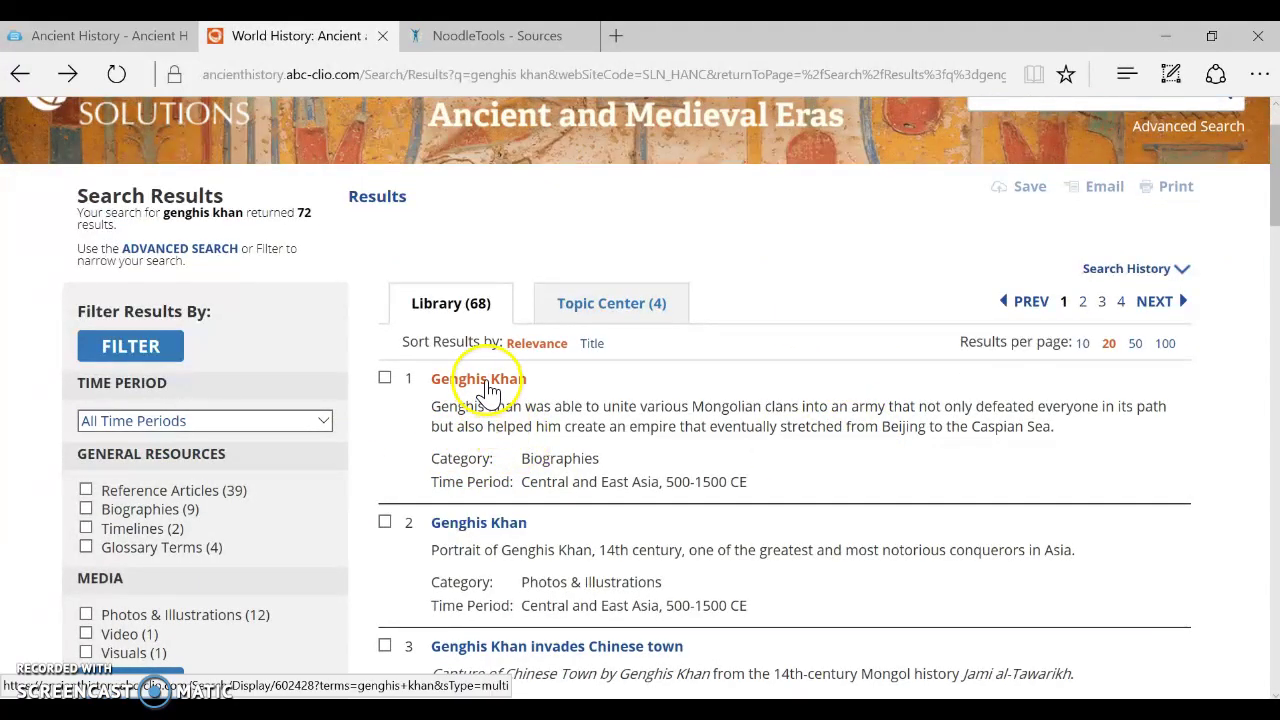
Open the first Genghis Khan biography result and highlight its full MLA citation
left_click(487, 390)
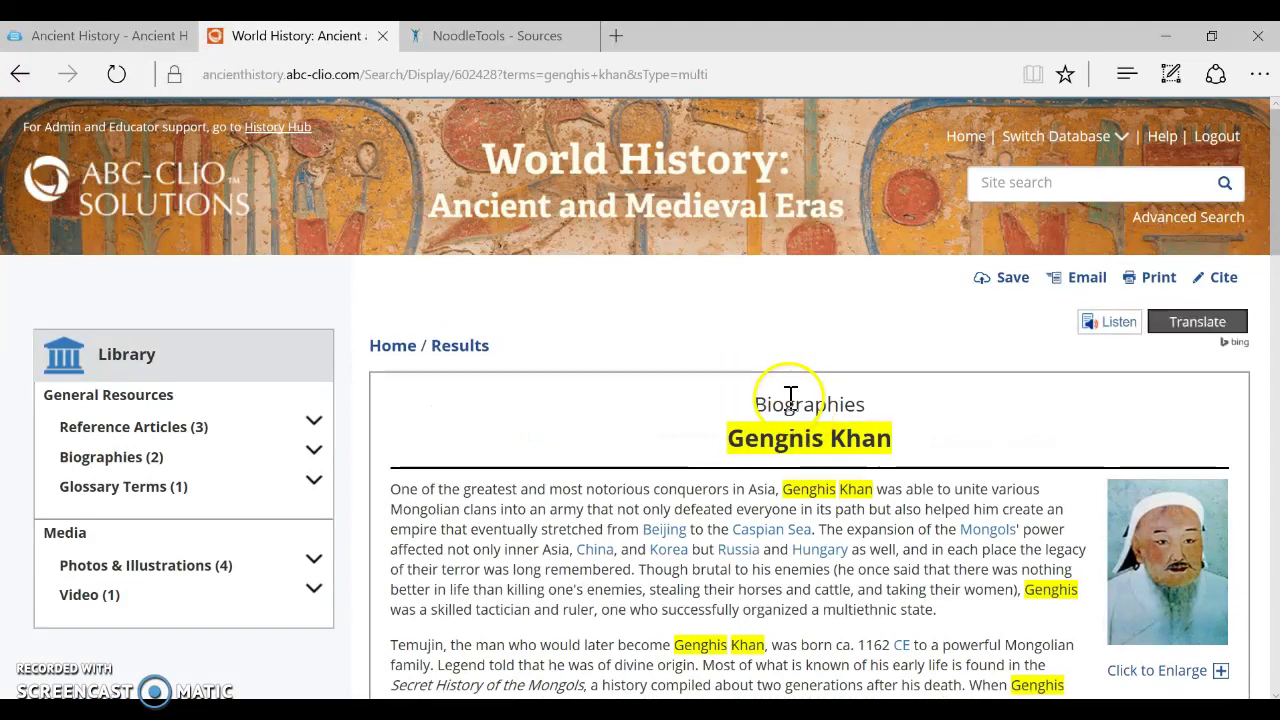
scroll(850, 390, "down", 2)
scroll(895, 388, "down", 15)
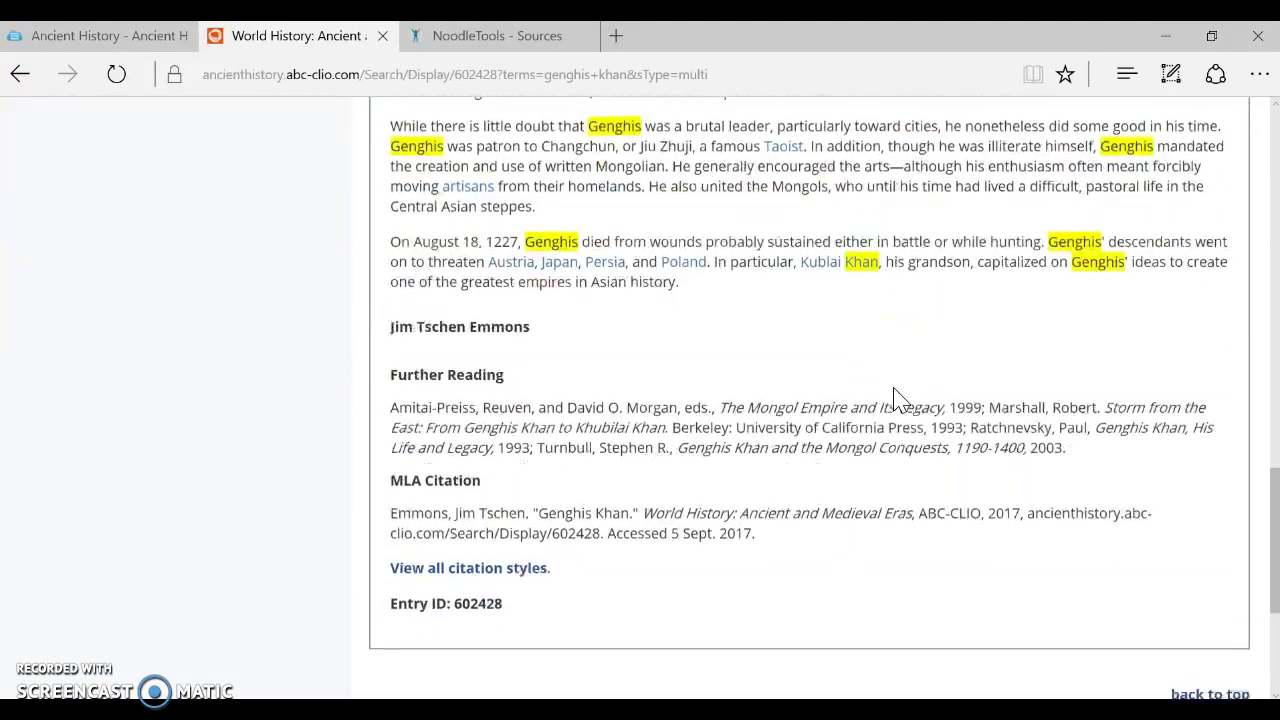
scroll(714, 457, "down", 2)
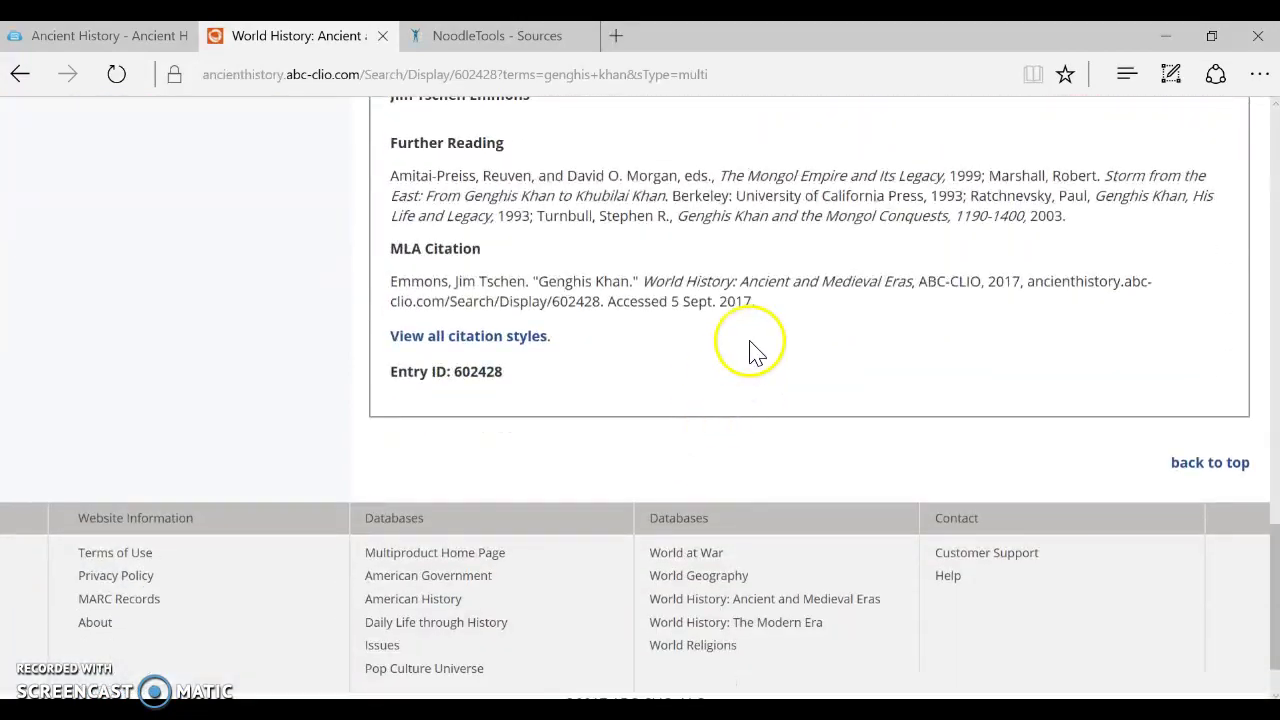
left_click_drag(757, 303, 404, 276)
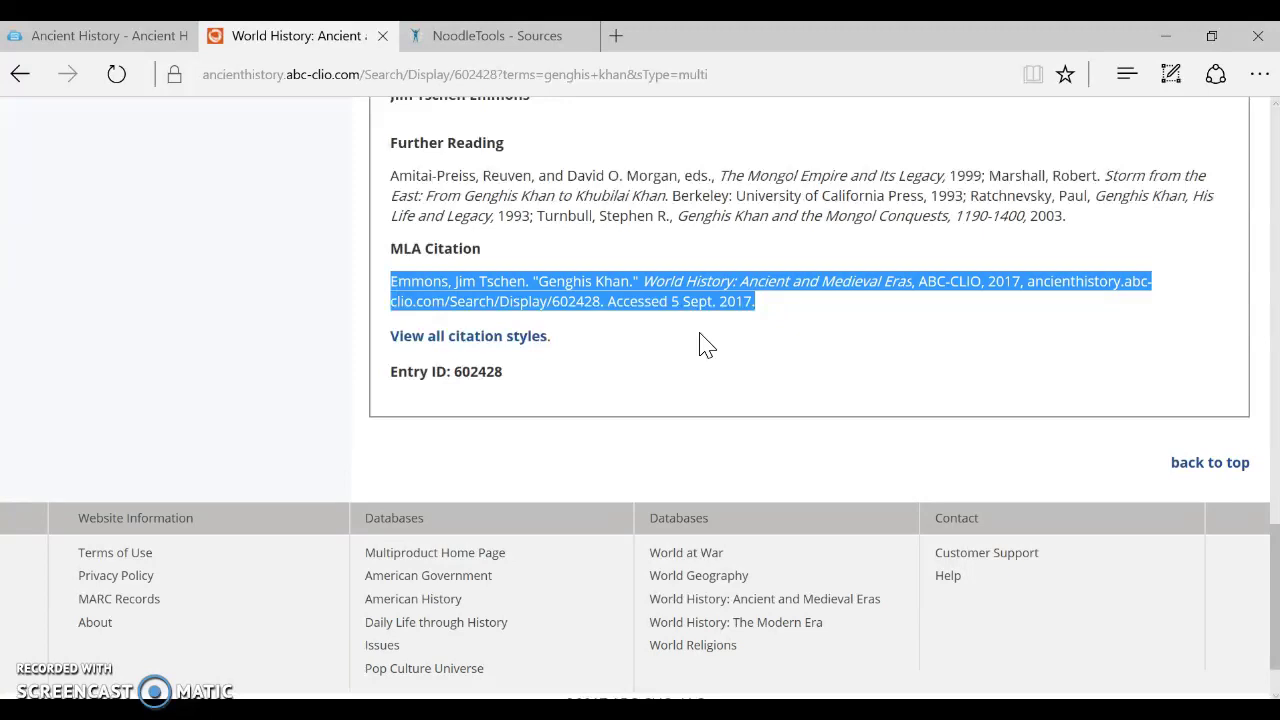
Highlight the citation's web address and access date, then the author's name in article and citation
left_click_drag(748, 334, 414, 300)
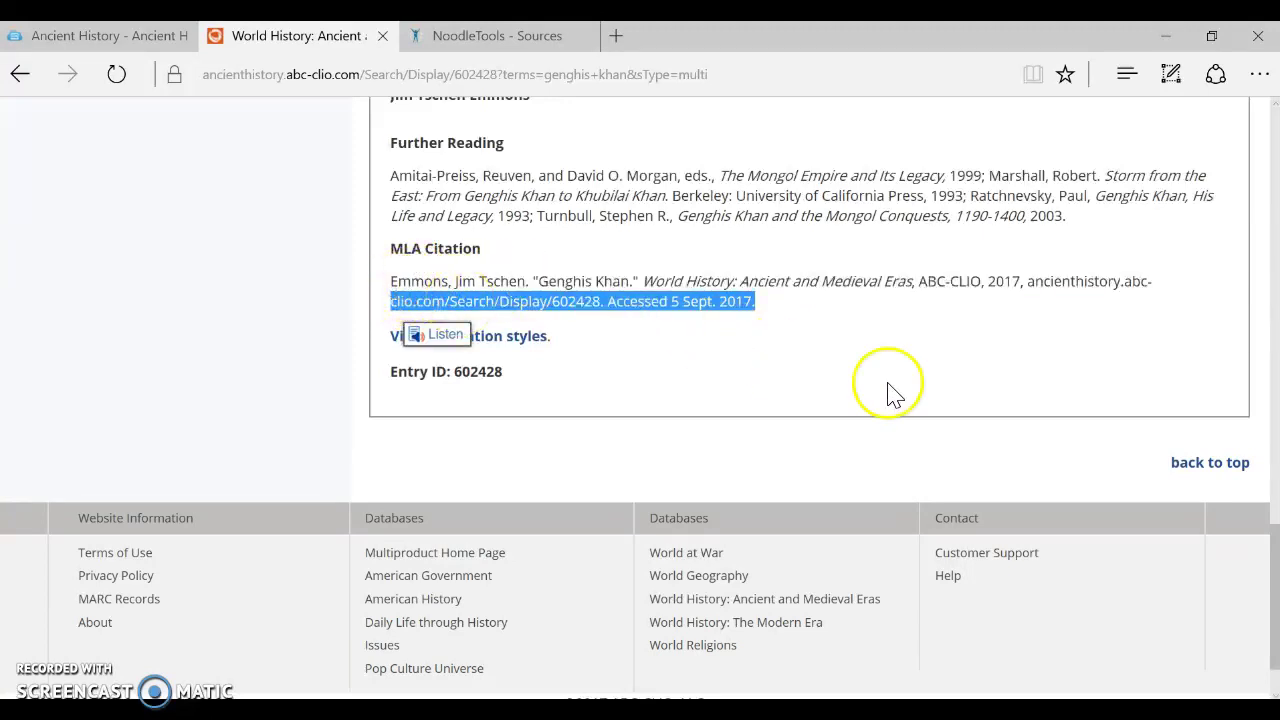
scroll(903, 400, "up", 3)
scroll(614, 266, "down", 1)
left_click(543, 287)
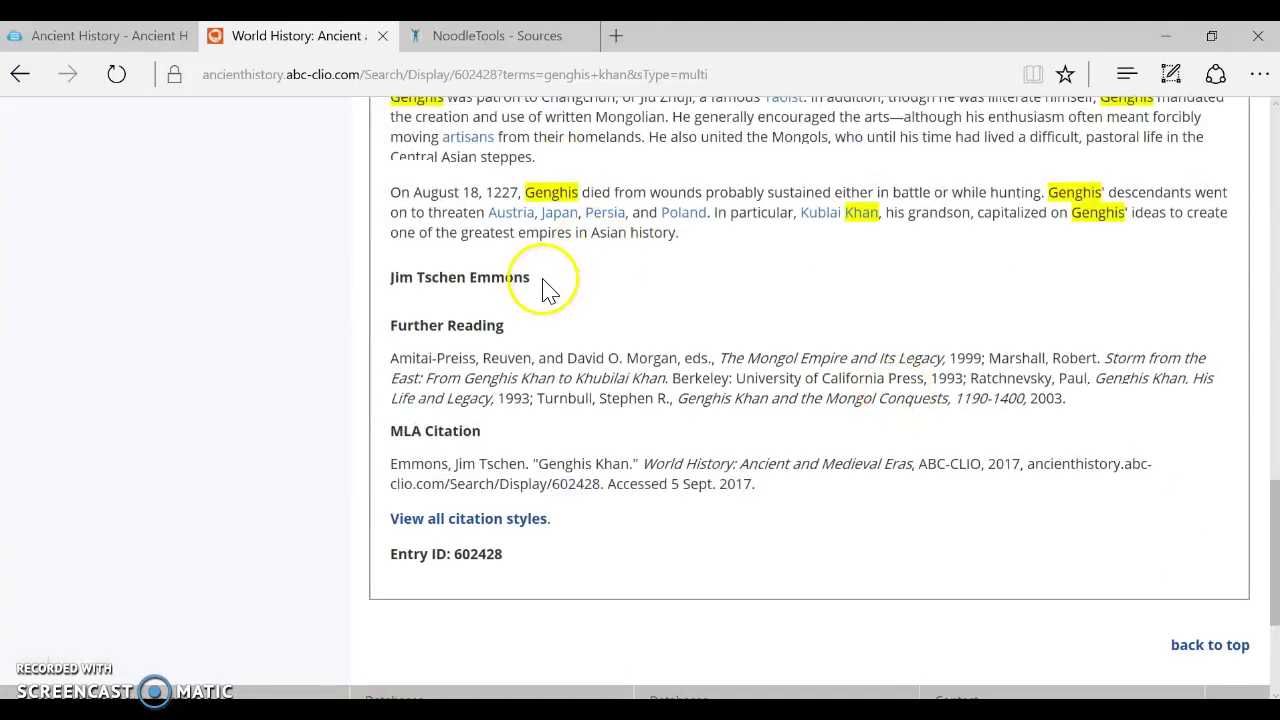
left_click_drag(543, 287, 383, 297)
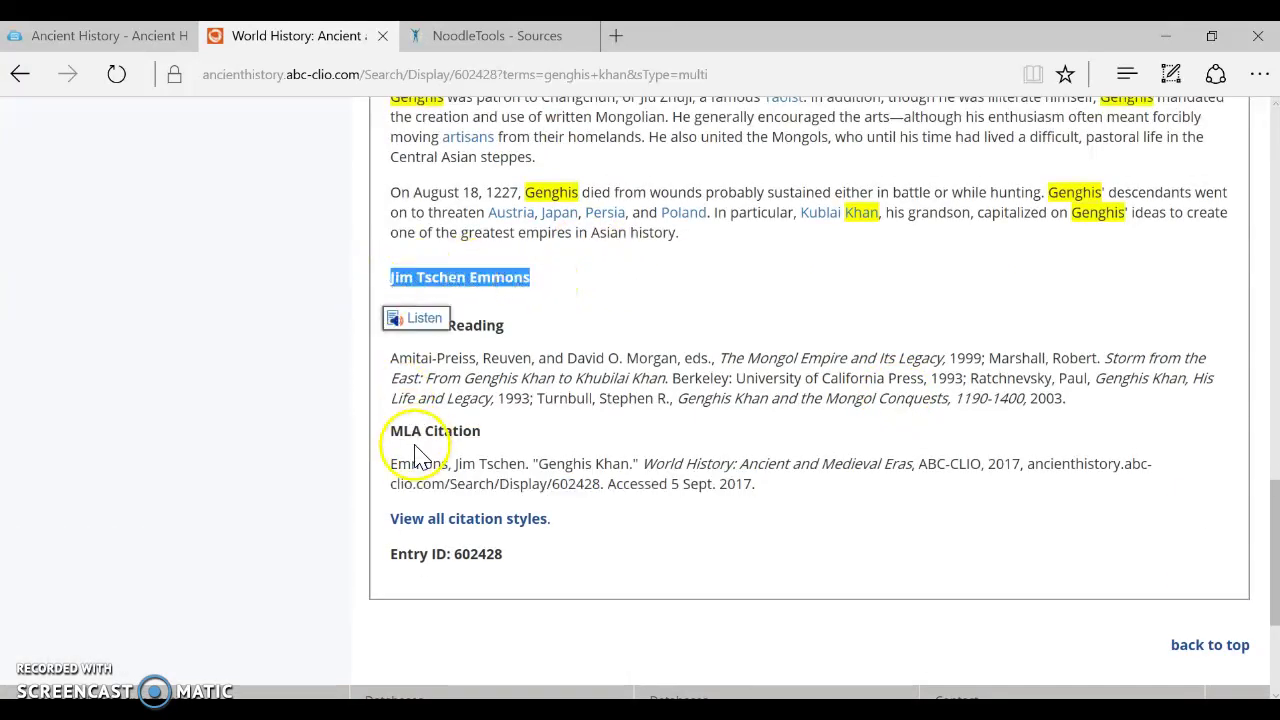
left_click_drag(391, 464, 520, 470)
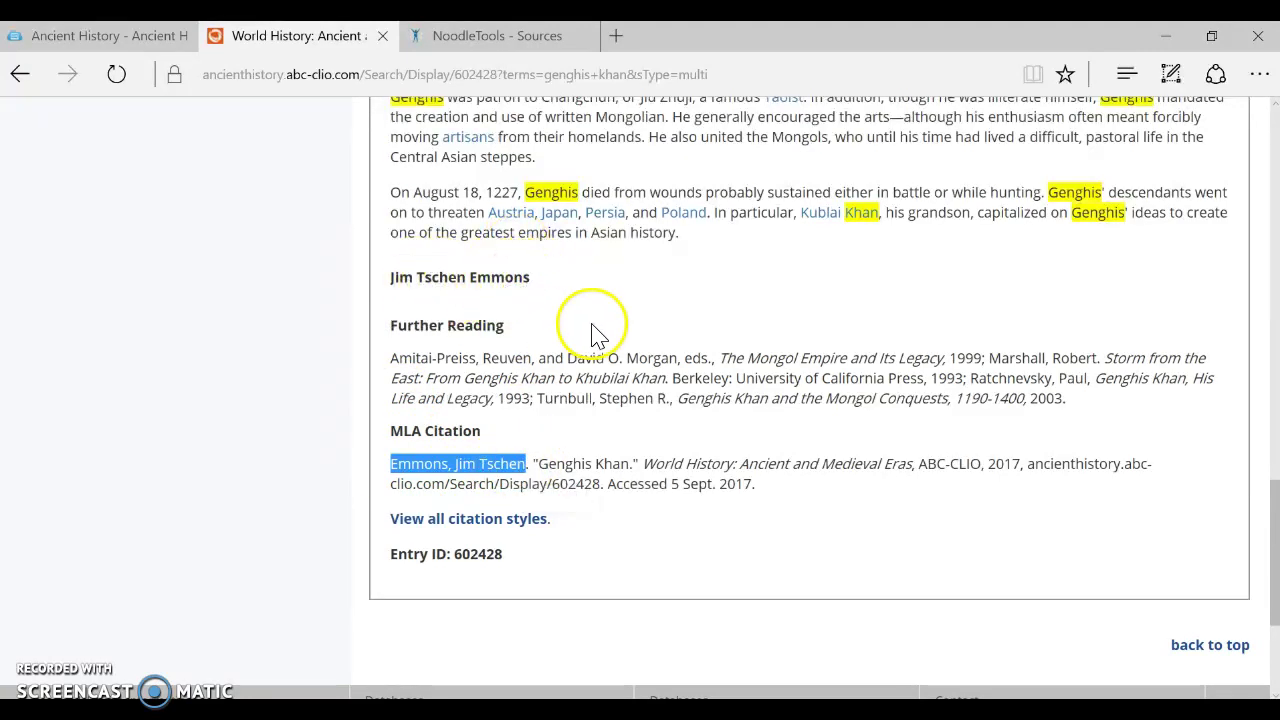
scroll(594, 335, "up", 15)
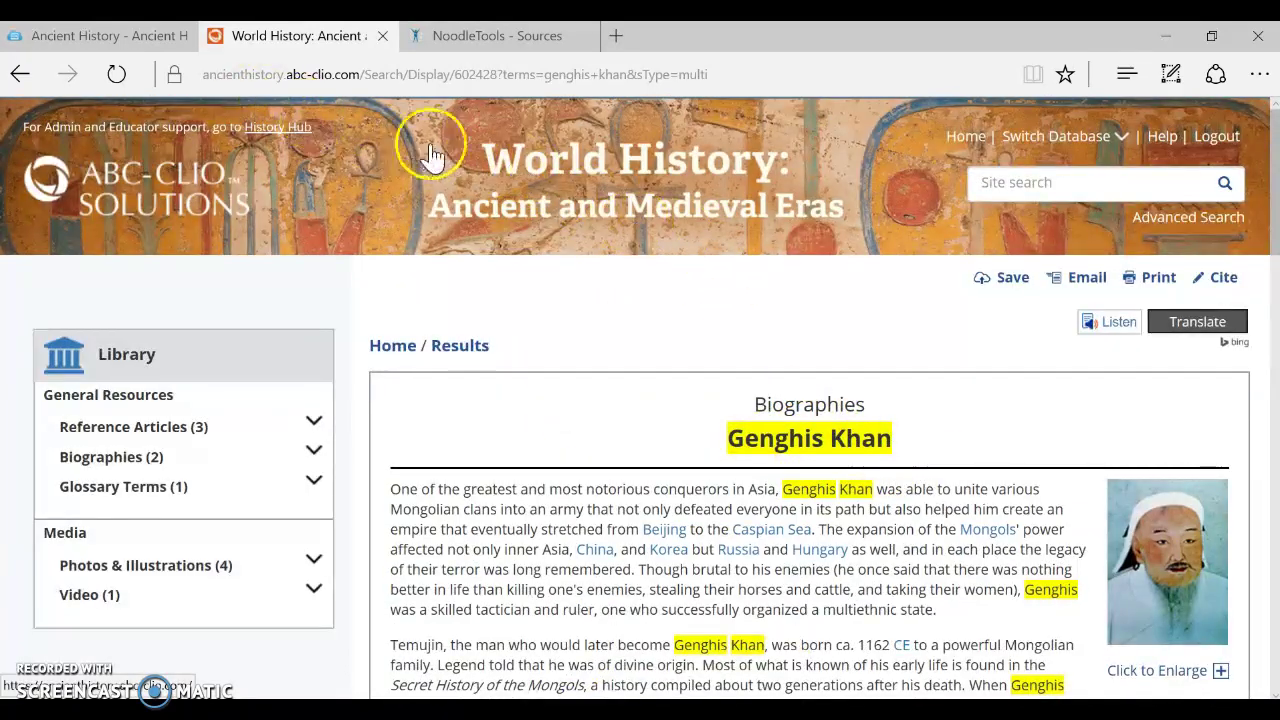
Return to the Genghis Khan article and examine its web address, including the search terms and entry 602428
left_click(665, 188)
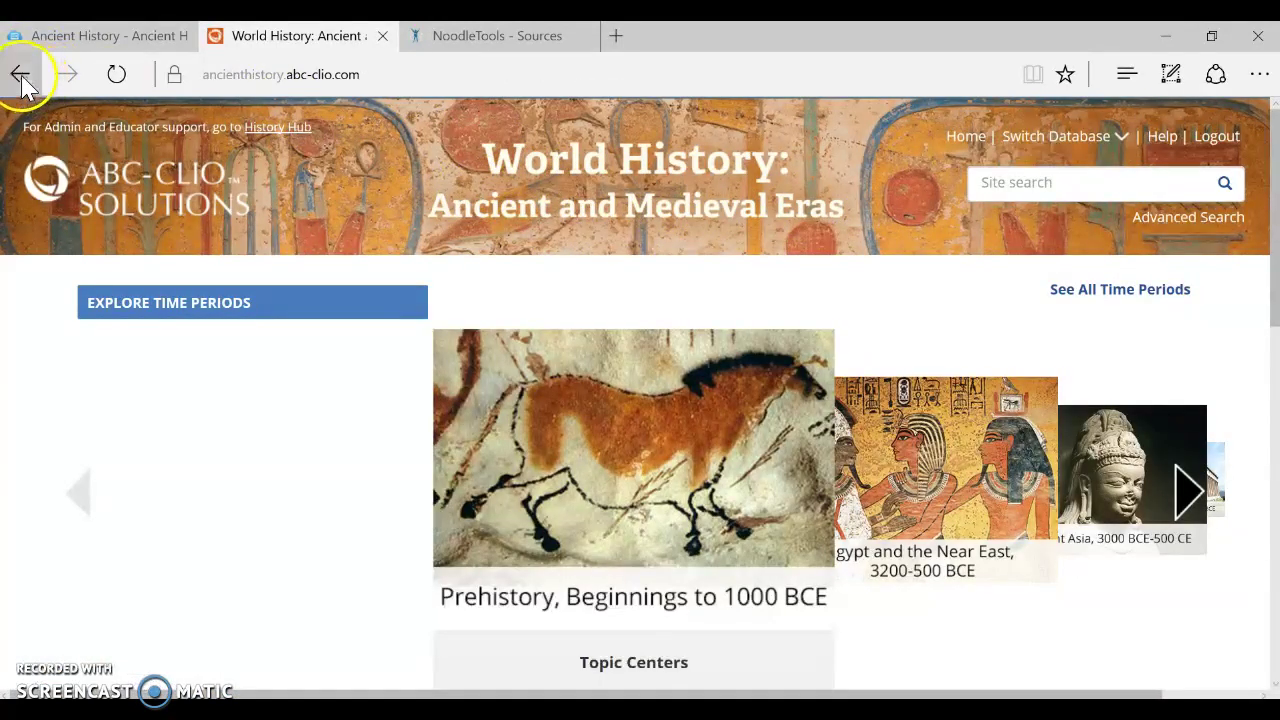
left_click(20, 76)
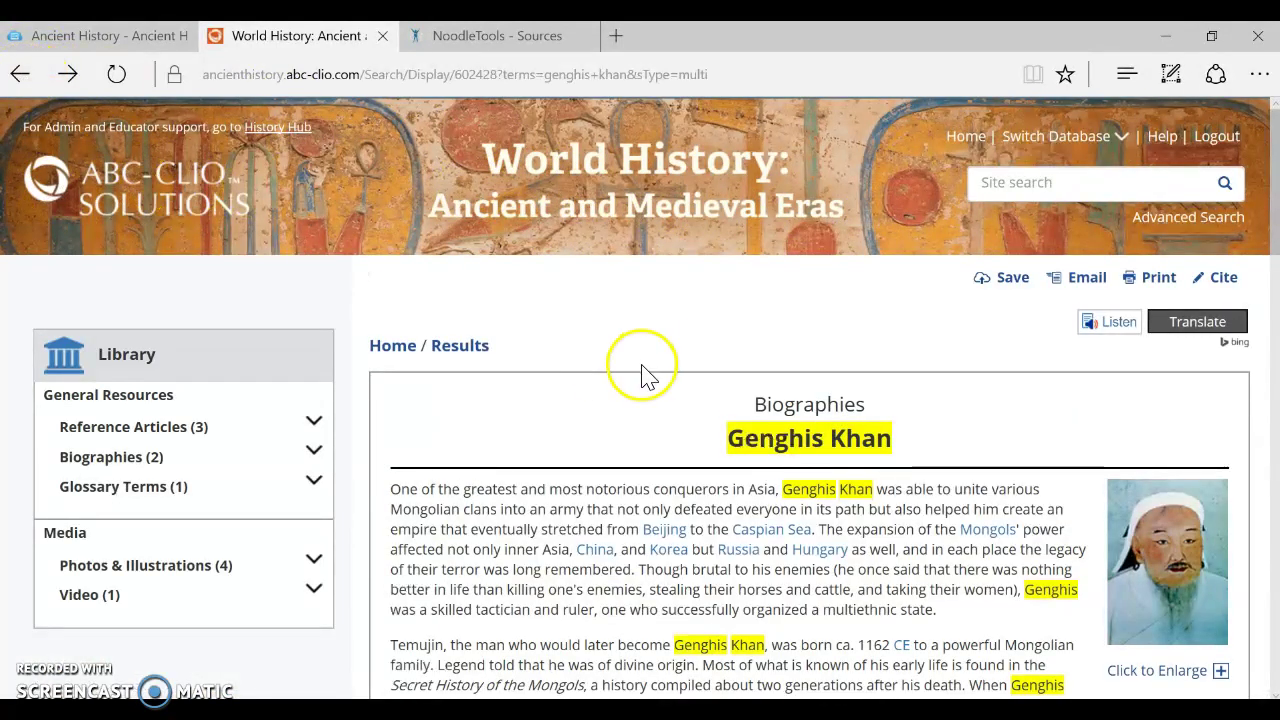
left_click(480, 72)
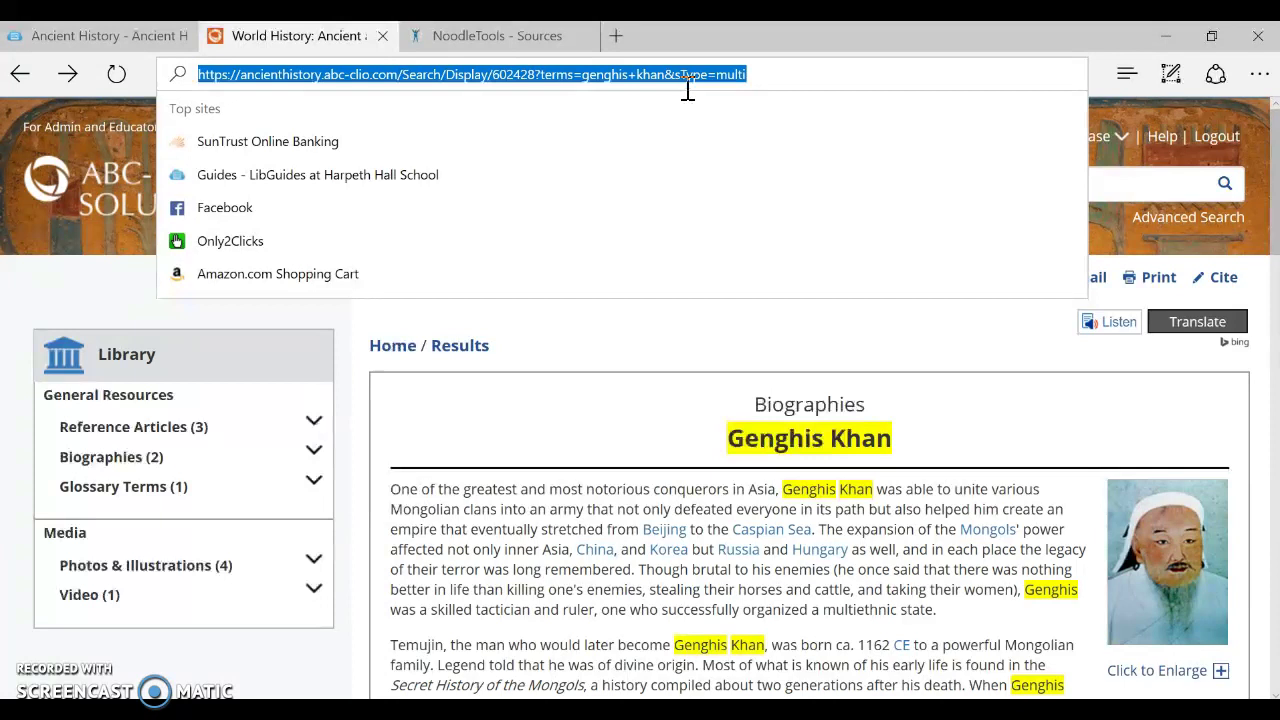
left_click(714, 72)
left_click(676, 75)
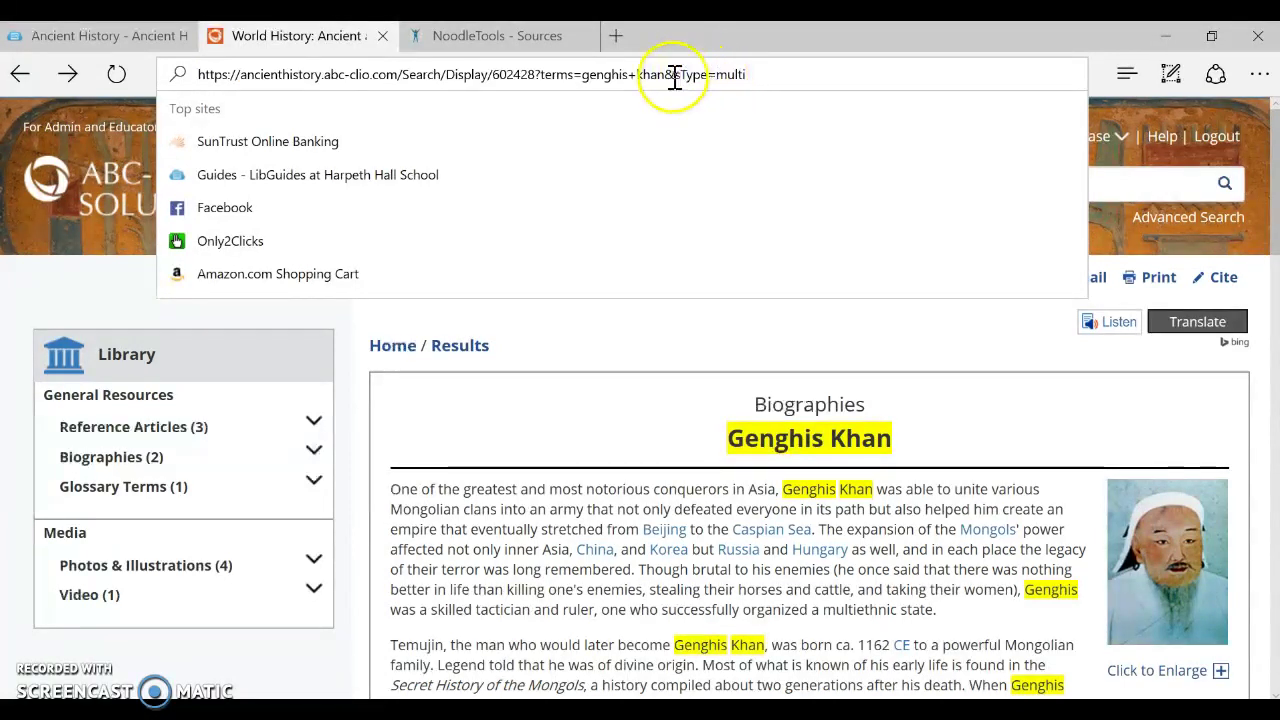
left_click(539, 75)
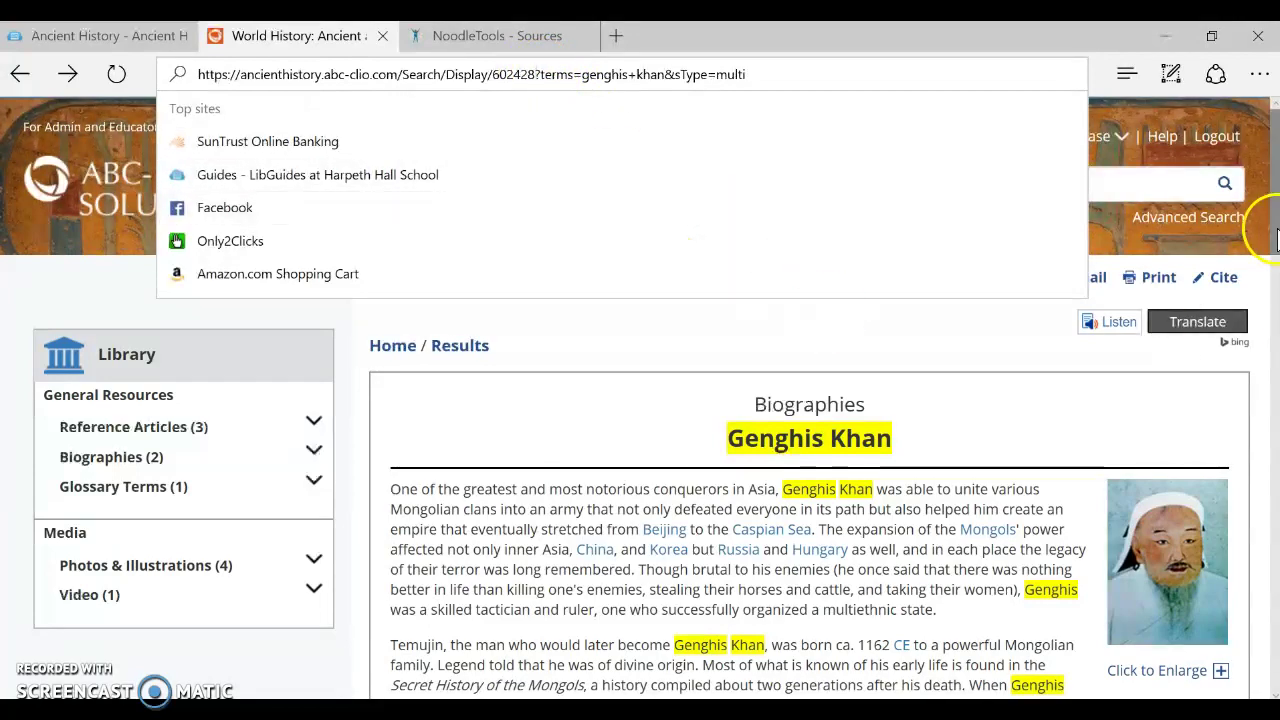
Dismiss the address suggestions, scroll to the MLA citation, and switch to the NoodleTools source list
left_click_drag(1275, 240, 1269, 520)
left_click(886, 594)
scroll(1014, 523, "down", 3)
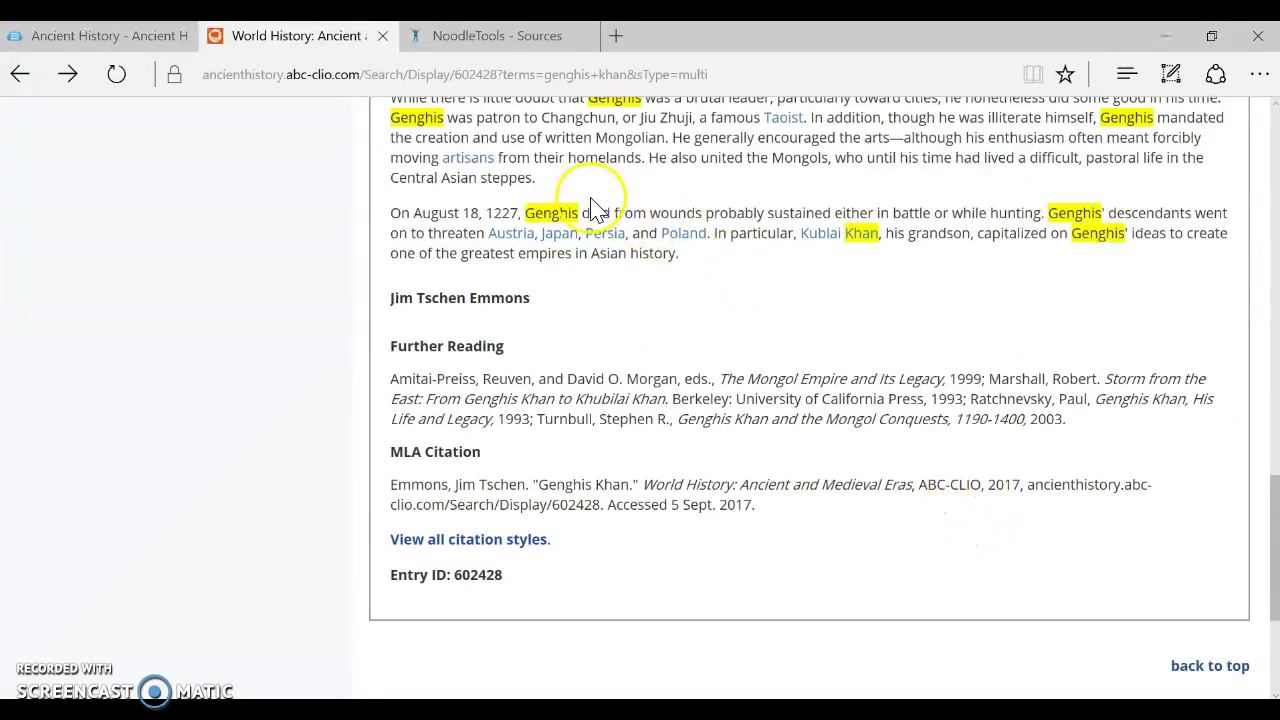
left_click(460, 35)
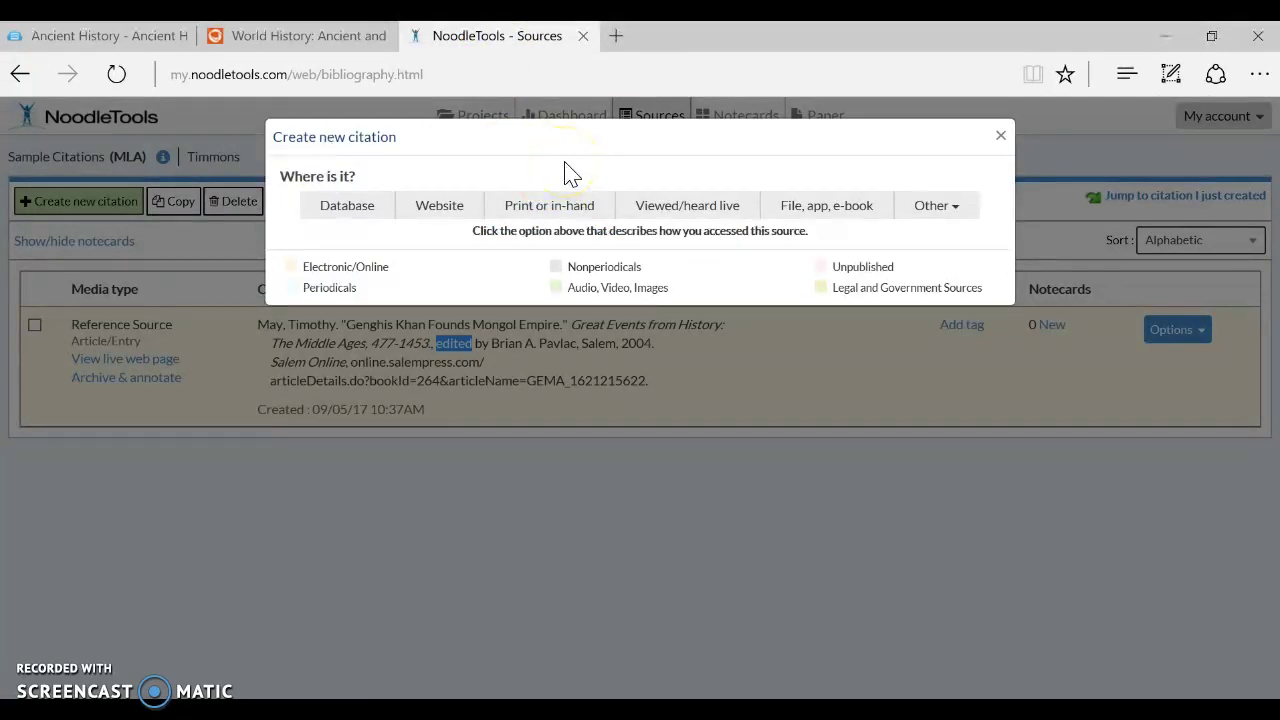
Start a new citation accessed from a Database, choosing Original Content in Database as the type
left_click(427, 222)
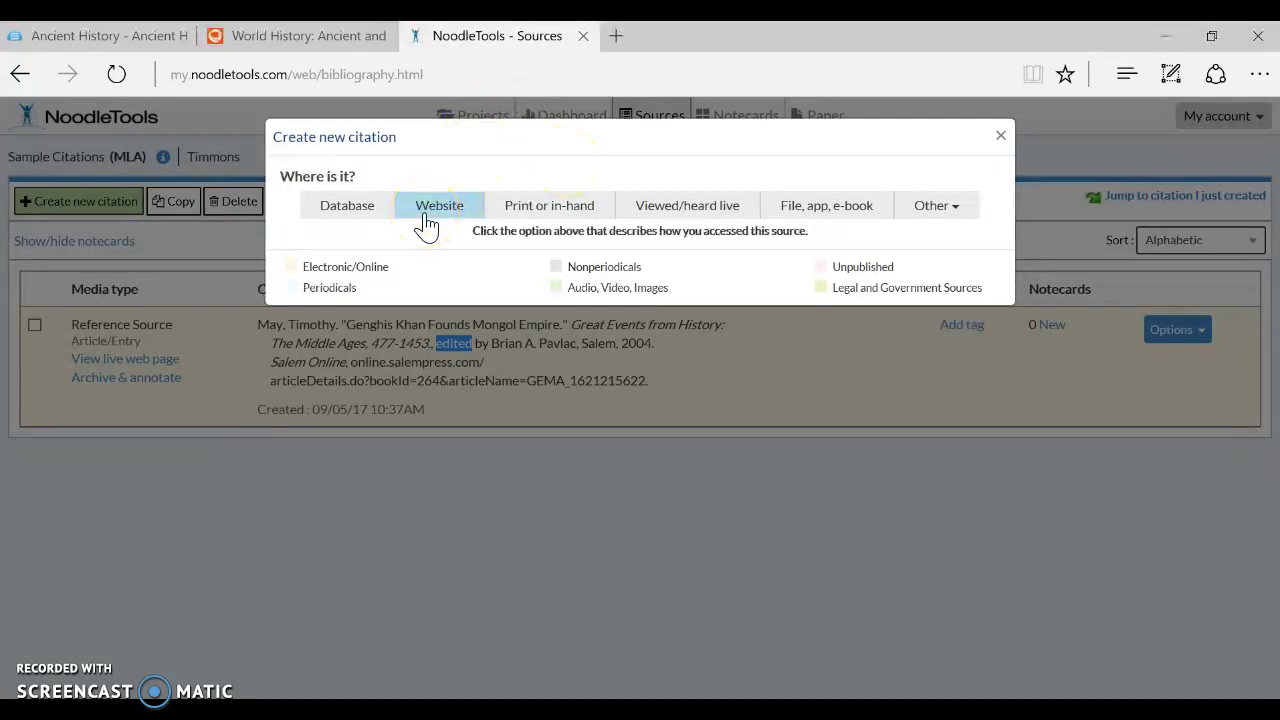
left_click(357, 218)
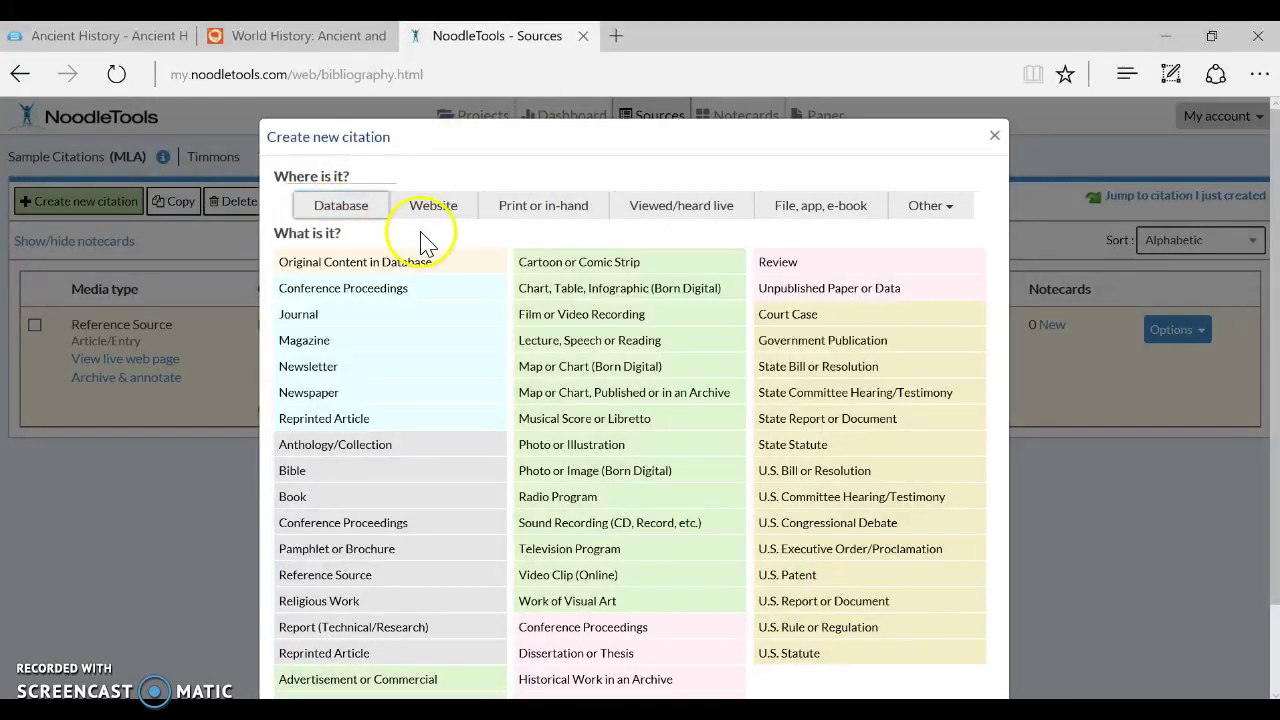
left_click(528, 366)
left_click(445, 265)
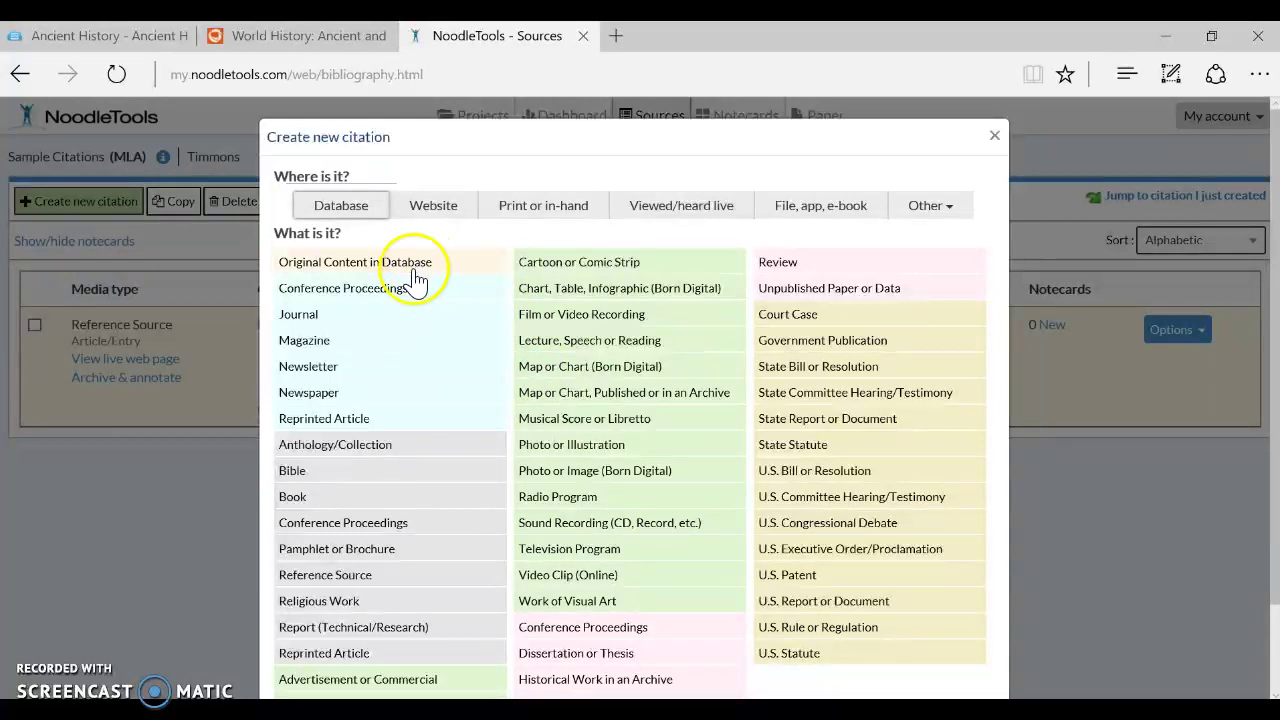
left_click(338, 270)
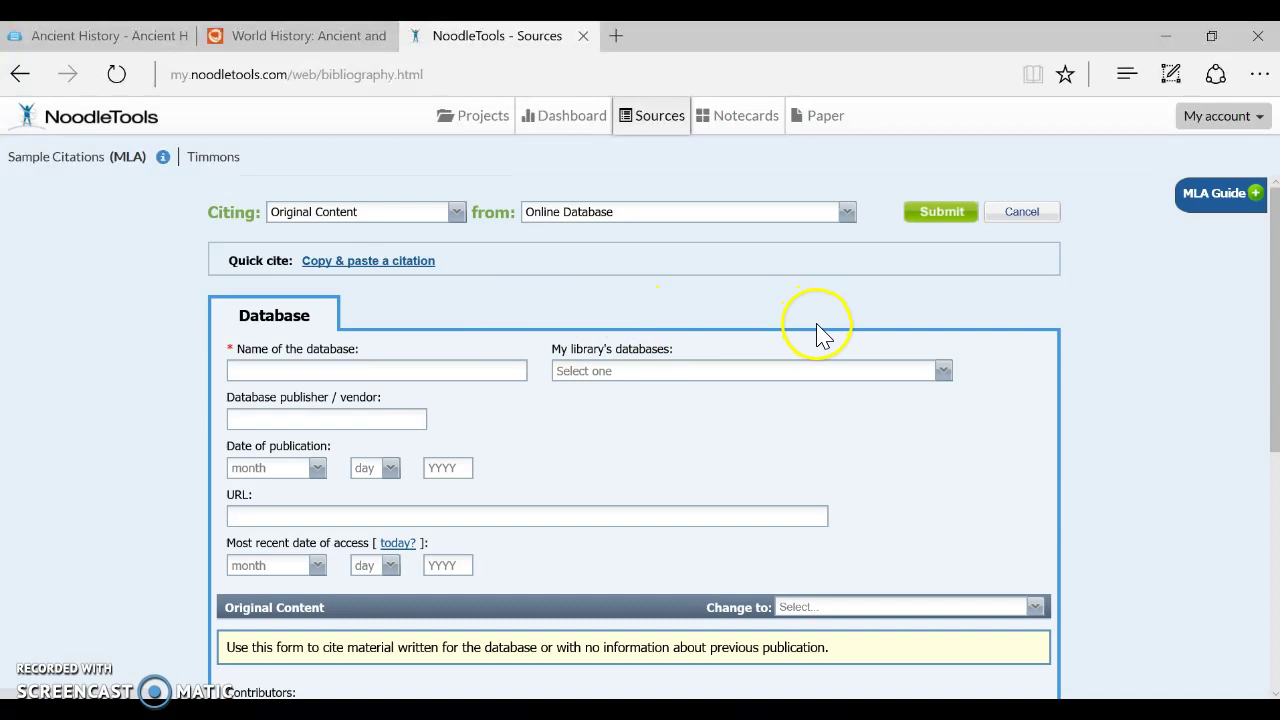
Type 'world history' as the database name and pick World History: Ancient and Medieval Eras from suggestions
scroll(960, 388, "down", 2)
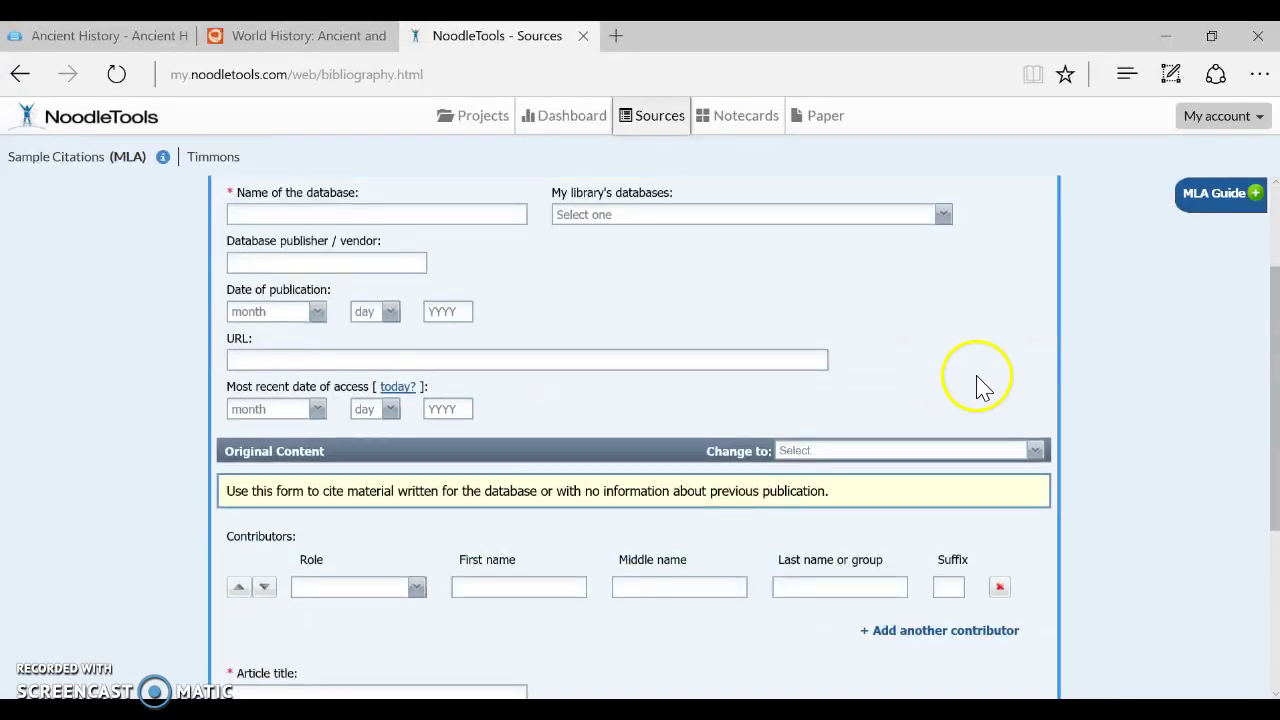
scroll(978, 383, "up", 1)
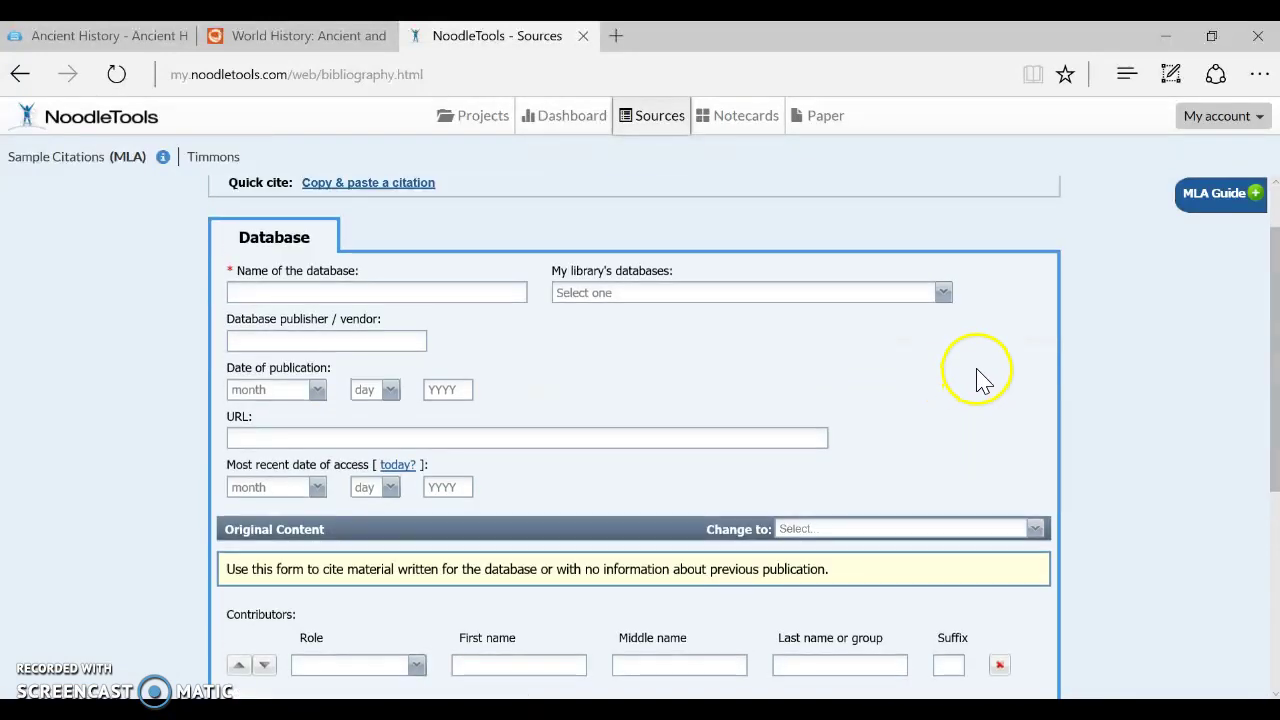
left_click(403, 291)
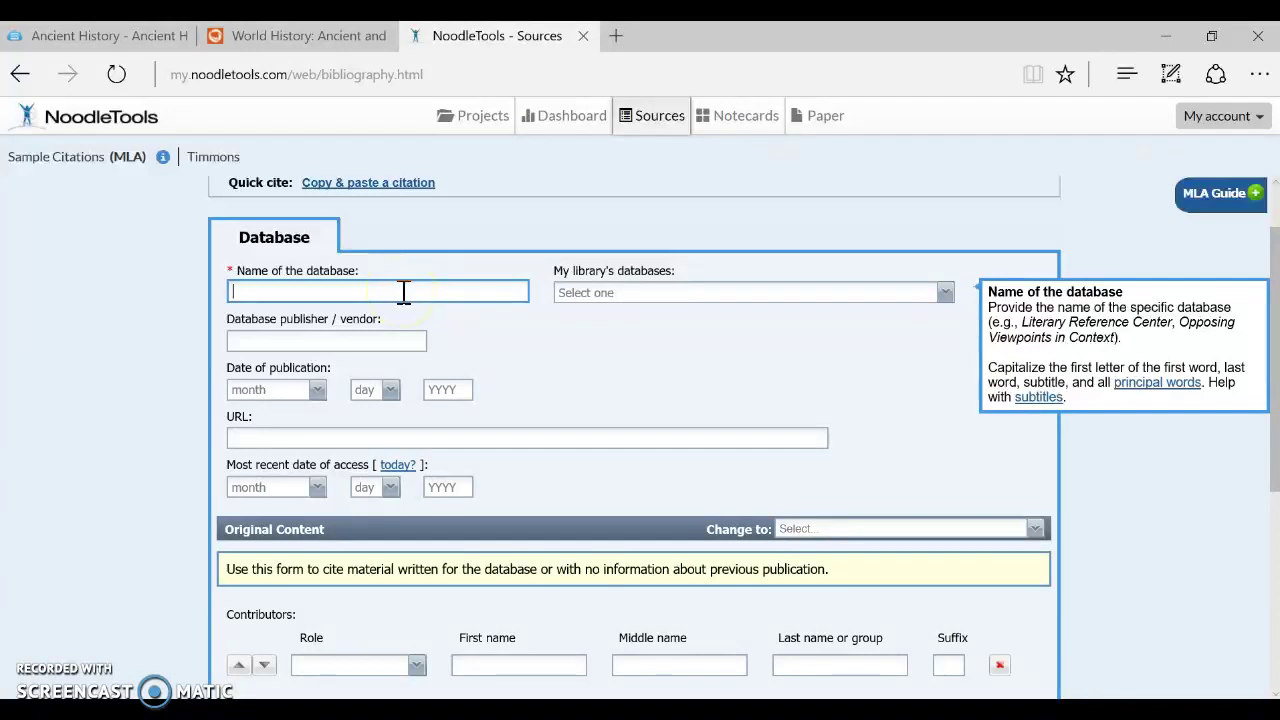
left_click(410, 288)
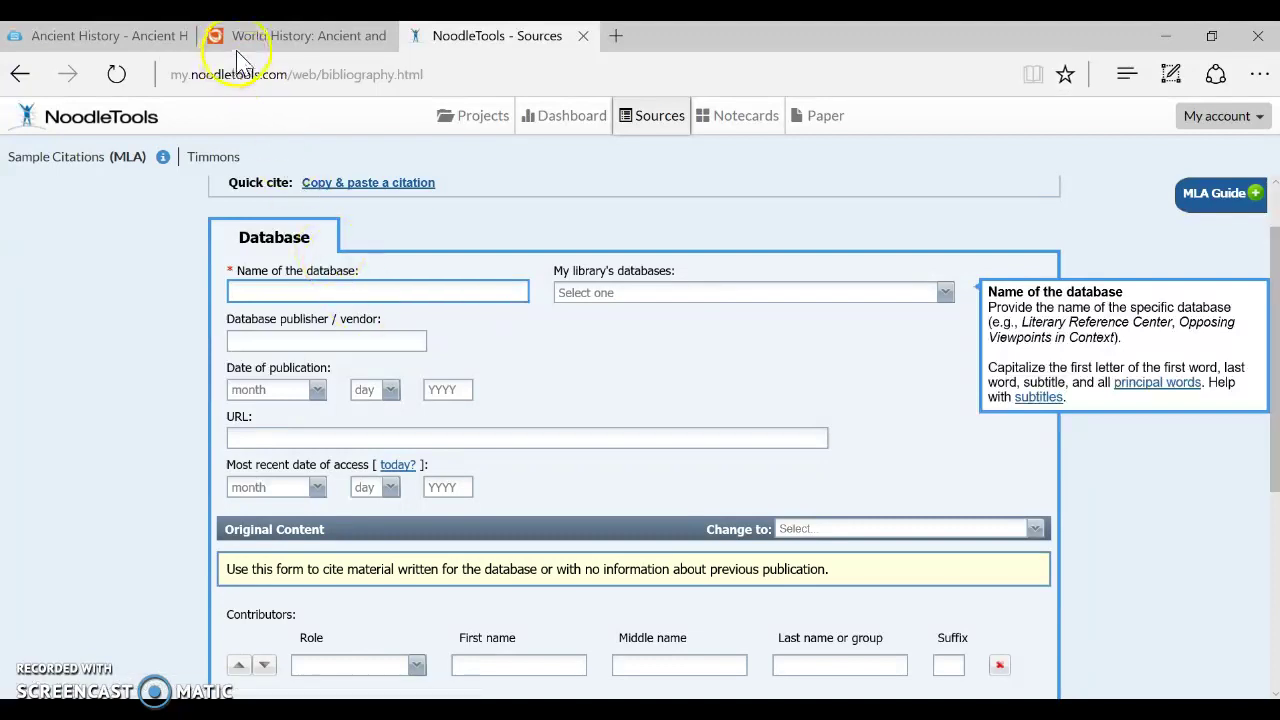
mouse_move(239, 45)
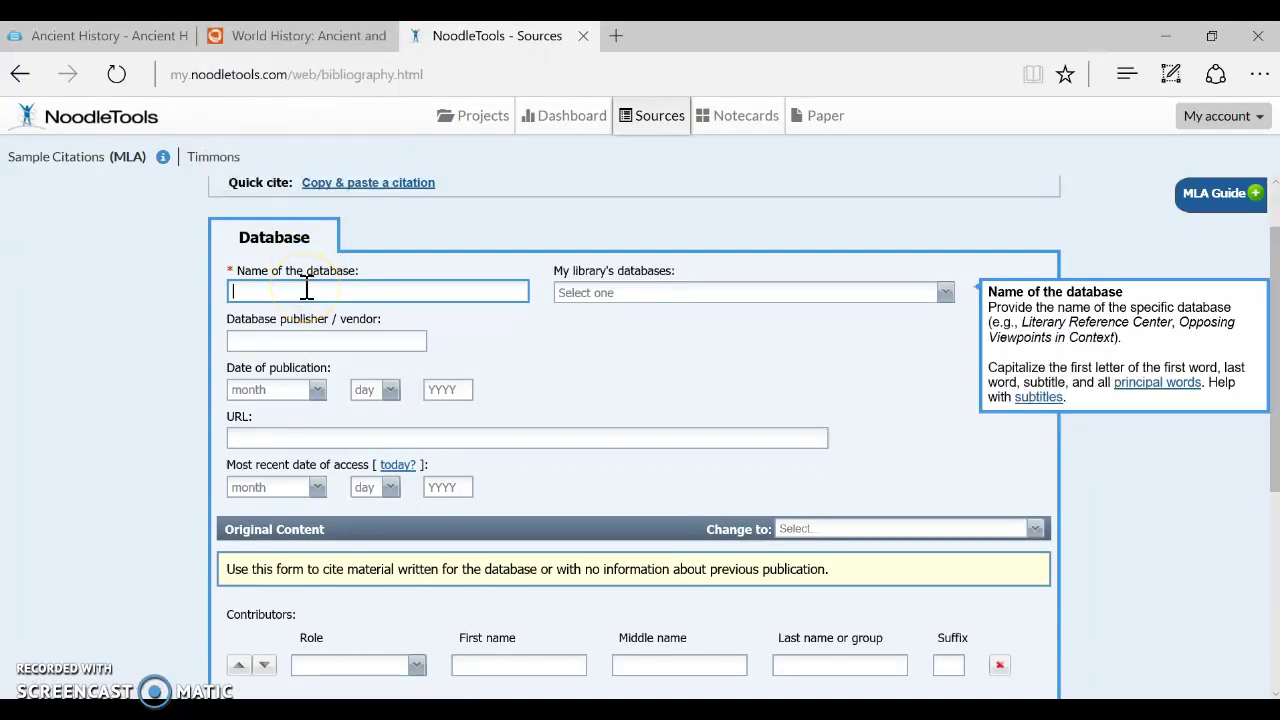
type("worl")
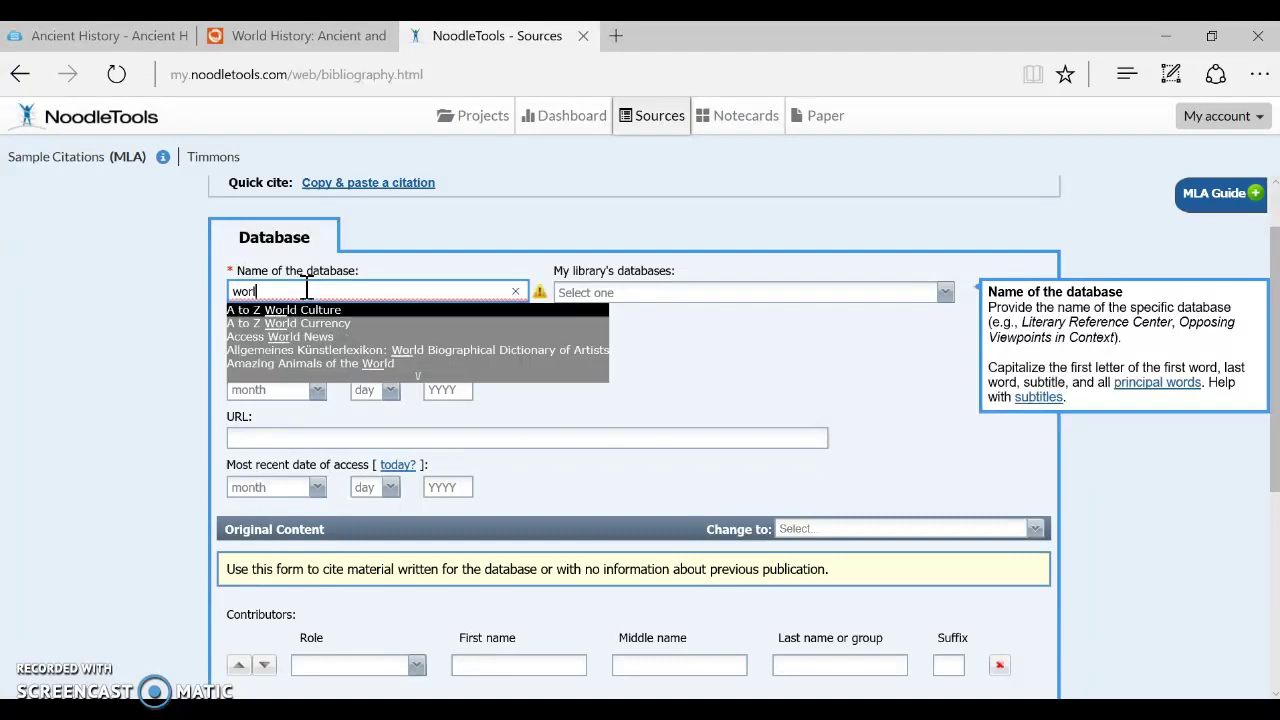
type("d history an")
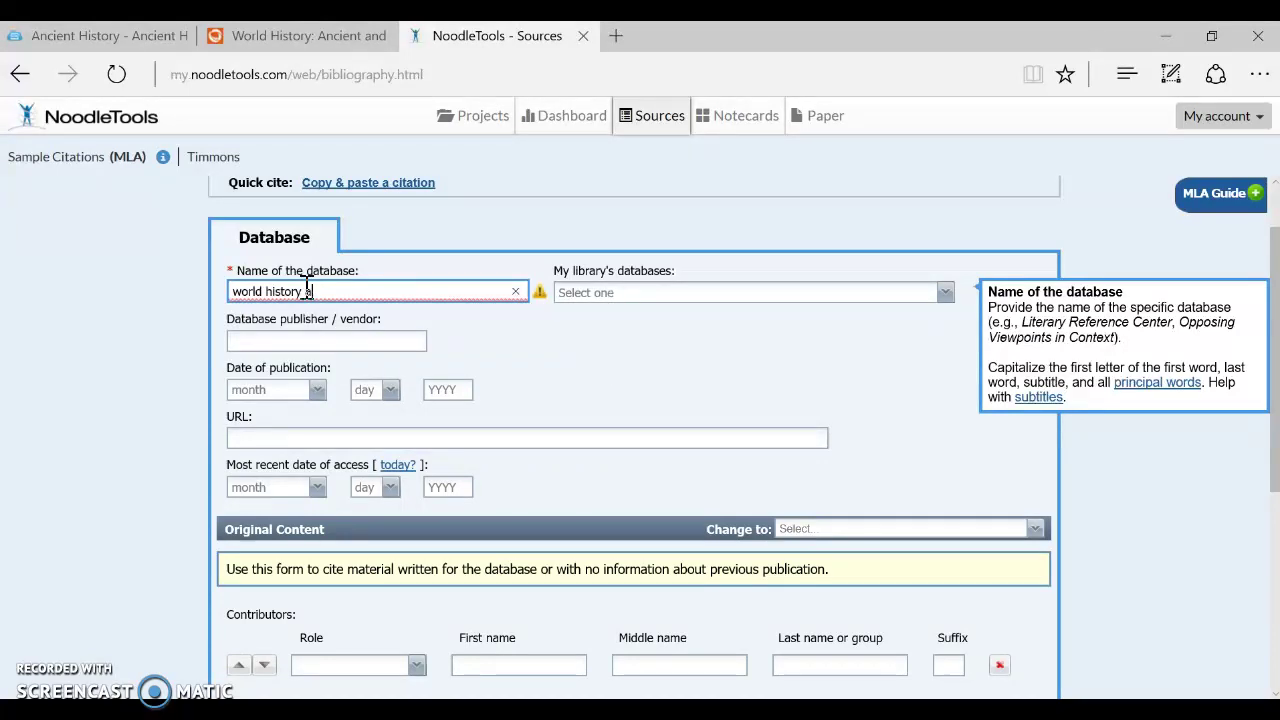
key("BackSpace")
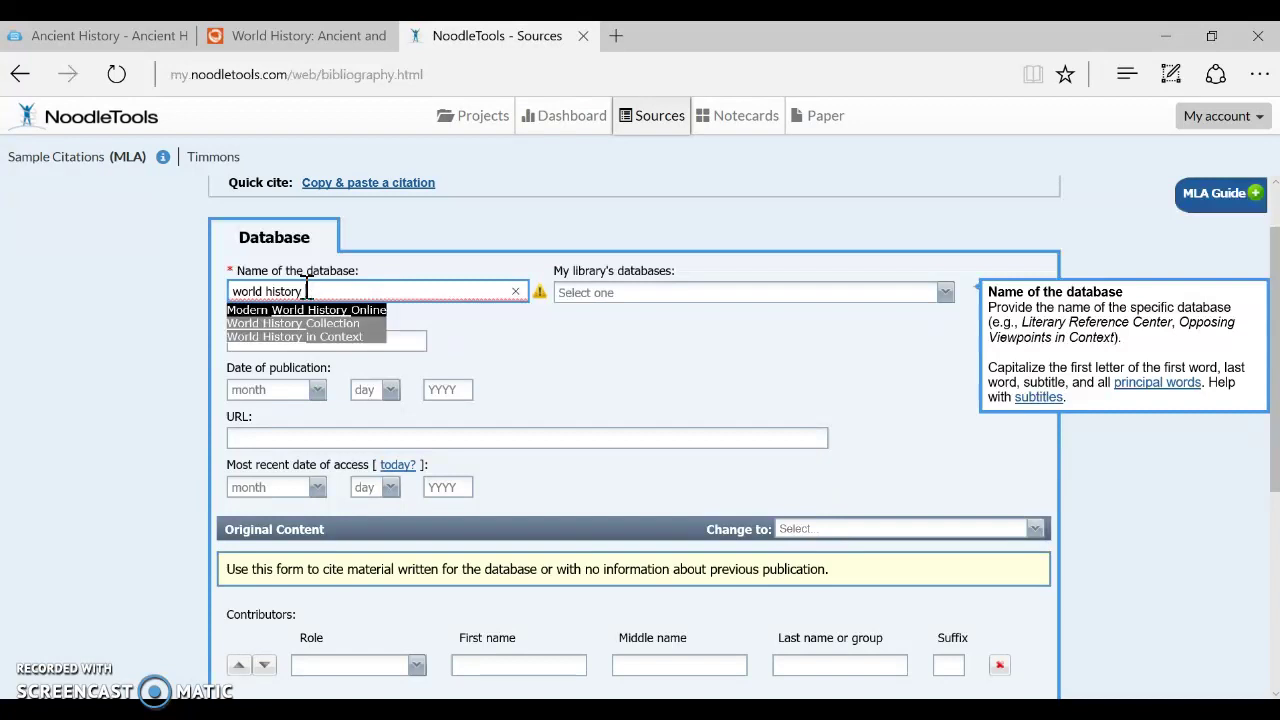
key("BackSpace")
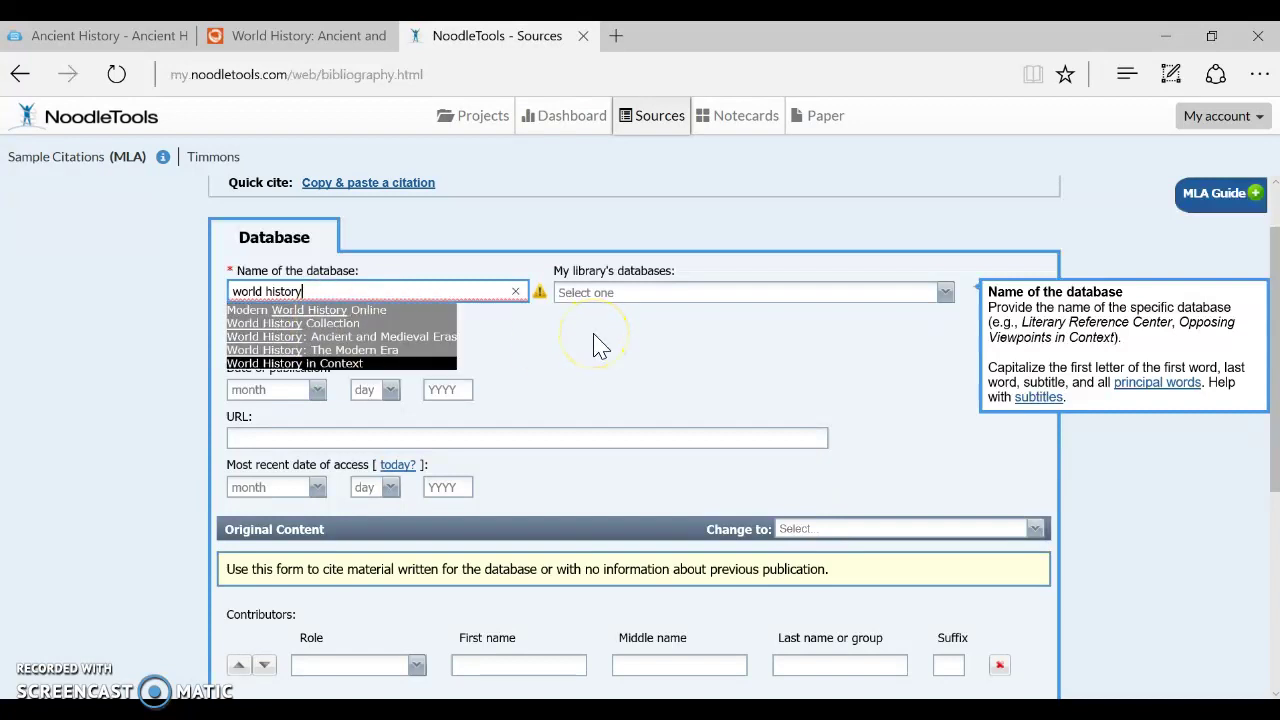
left_click(432, 343)
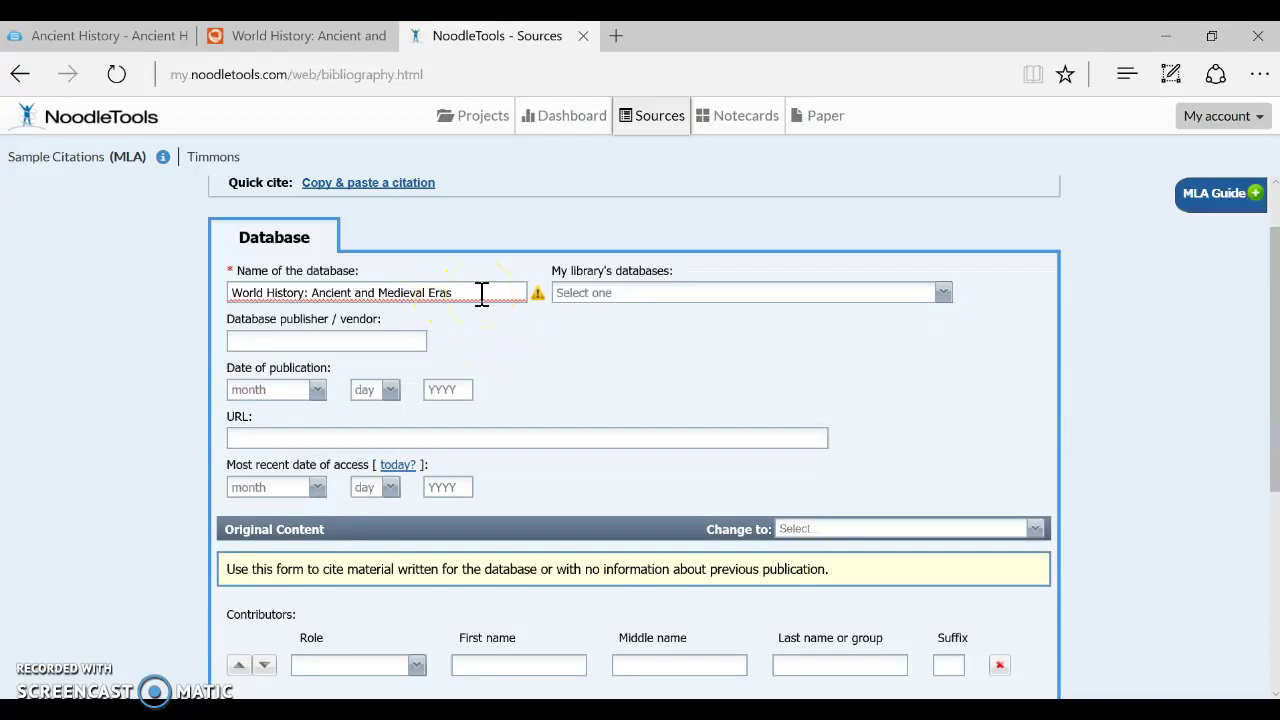
mouse_move(285, 50)
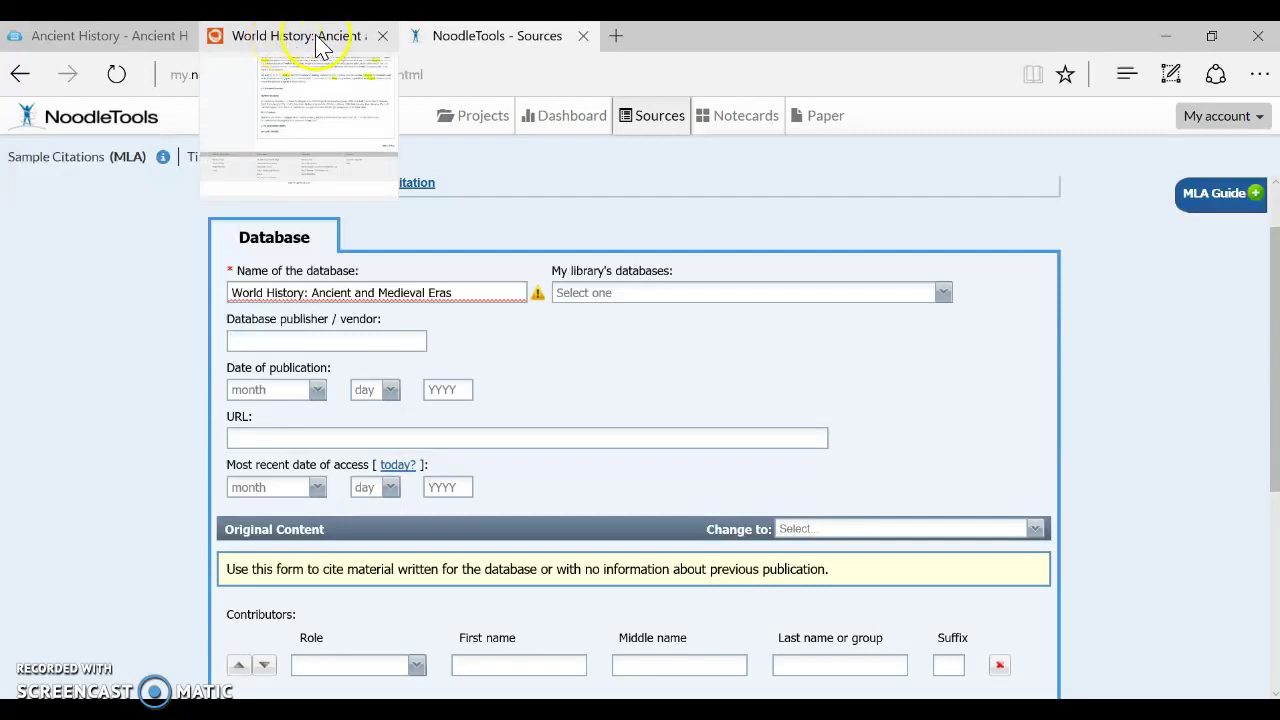
Copy ABC-CLIO from the article's MLA citation and paste it into Database publisher / vendor
left_click(320, 48)
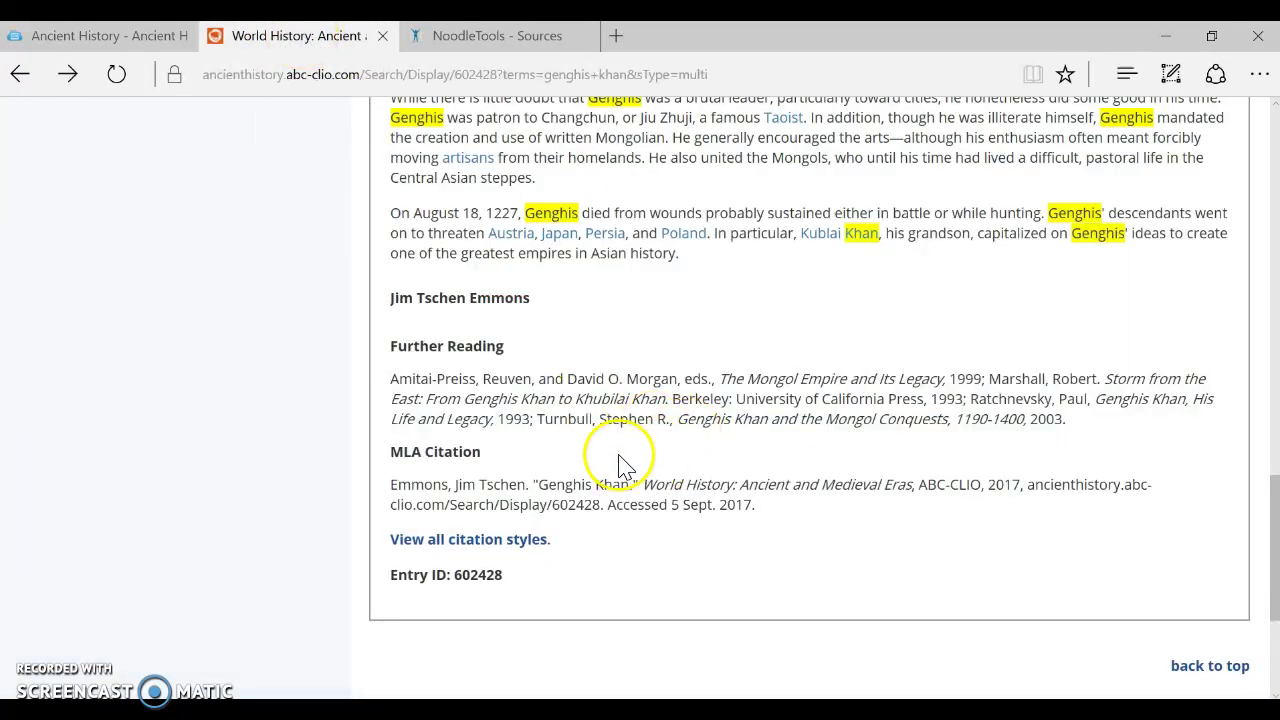
left_click_drag(916, 484, 651, 486)
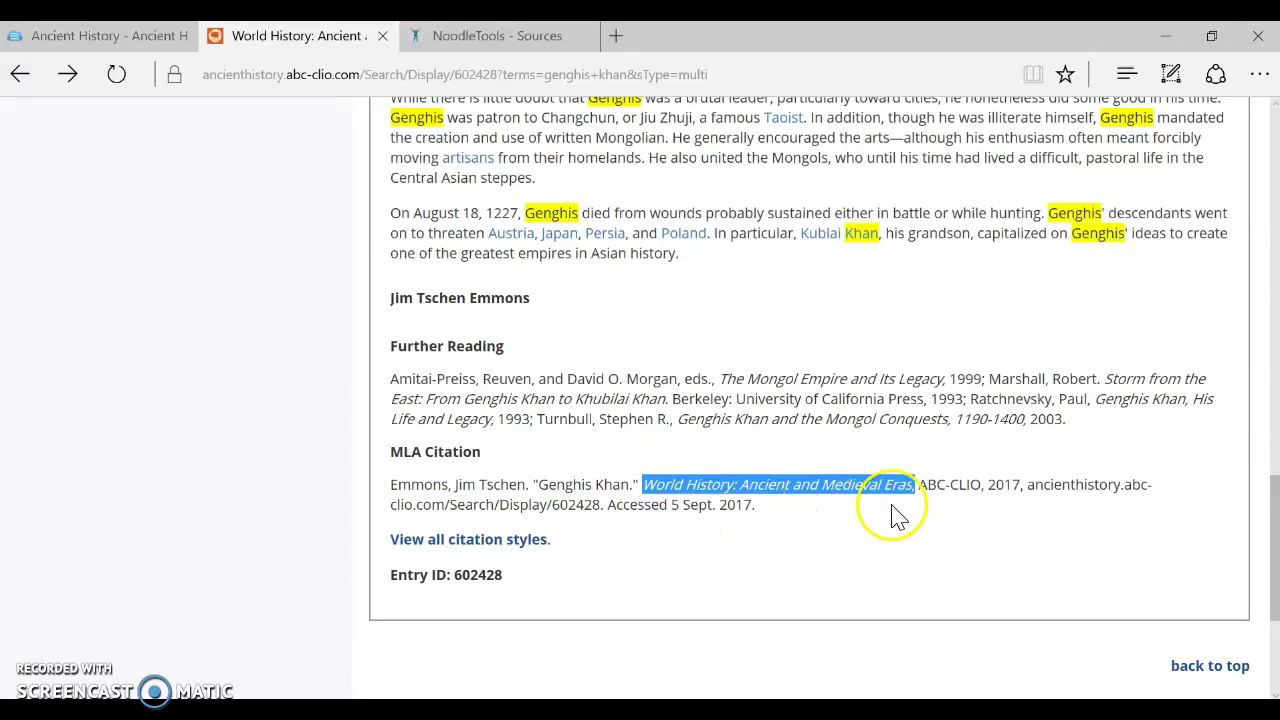
left_click_drag(919, 487, 983, 486)
right_click(953, 486)
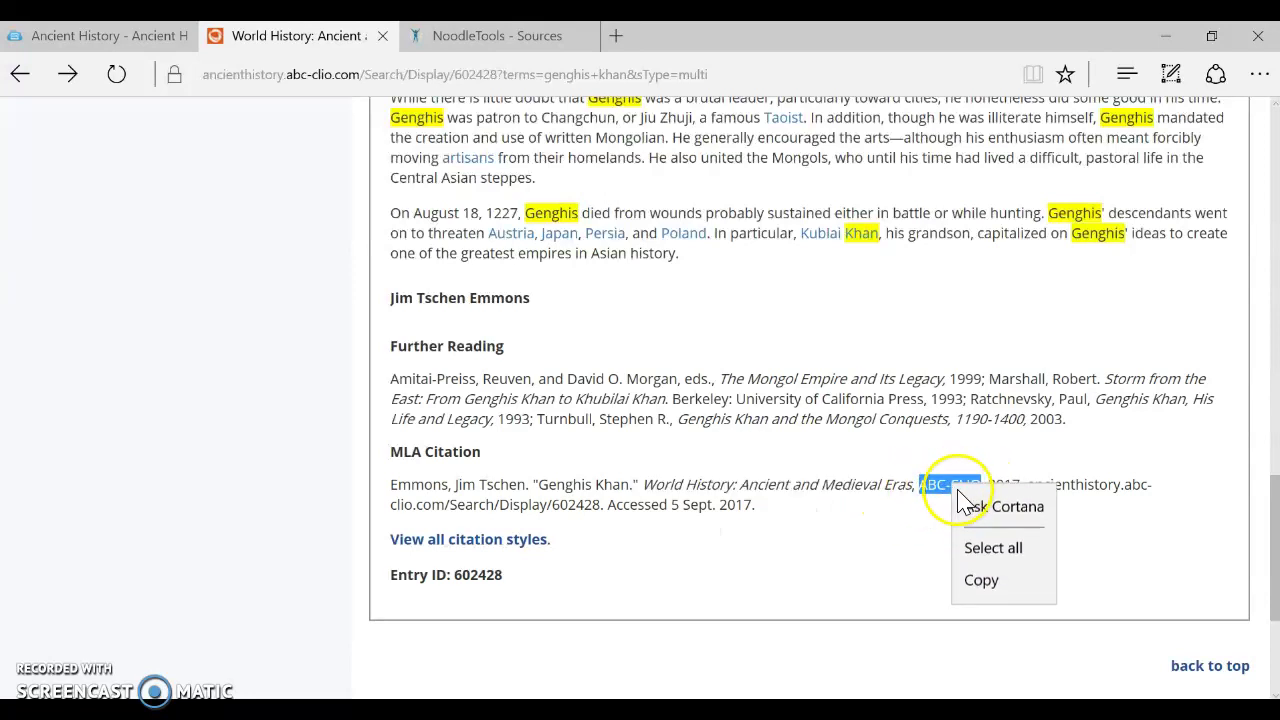
left_click(985, 582)
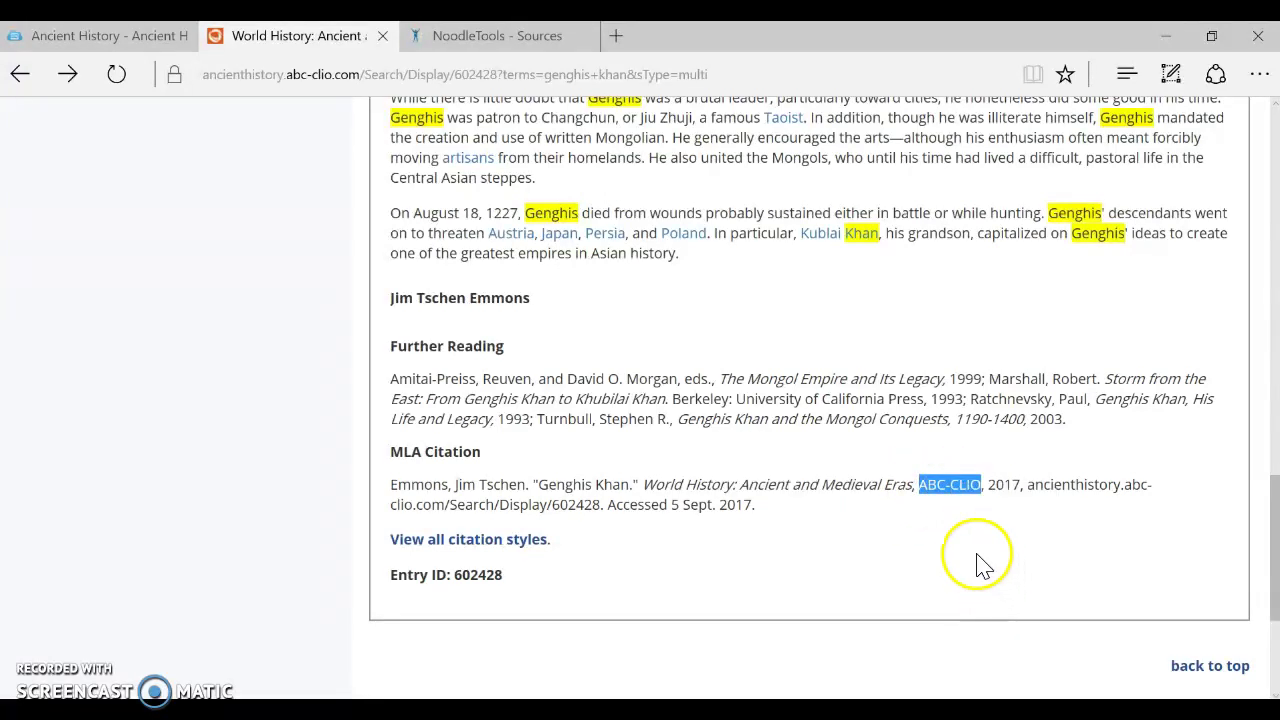
left_click(940, 514)
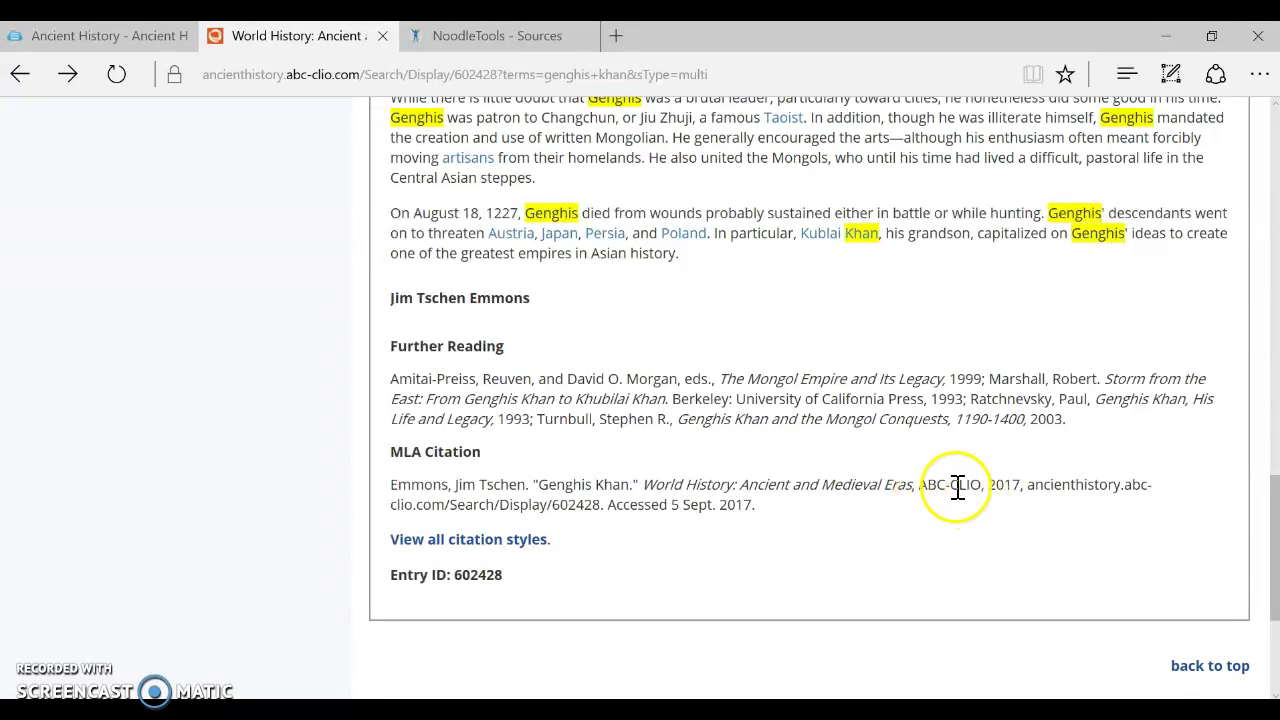
left_click(487, 40)
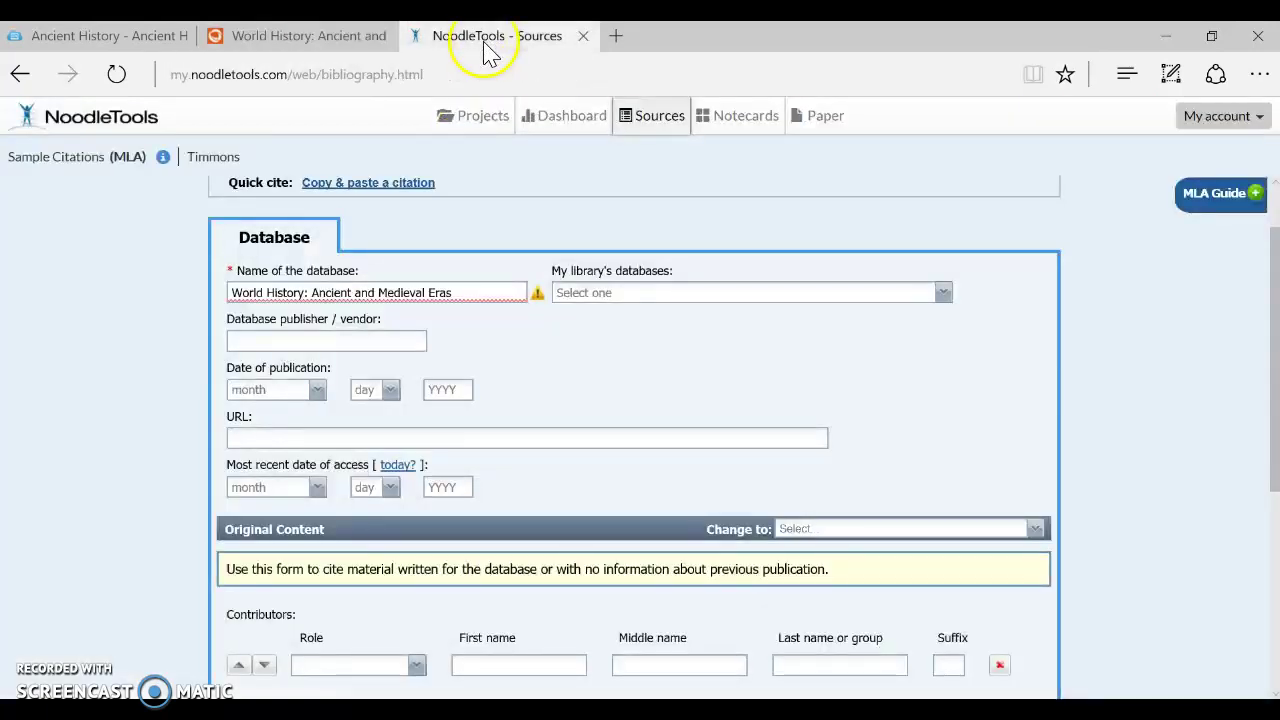
left_click(358, 342)
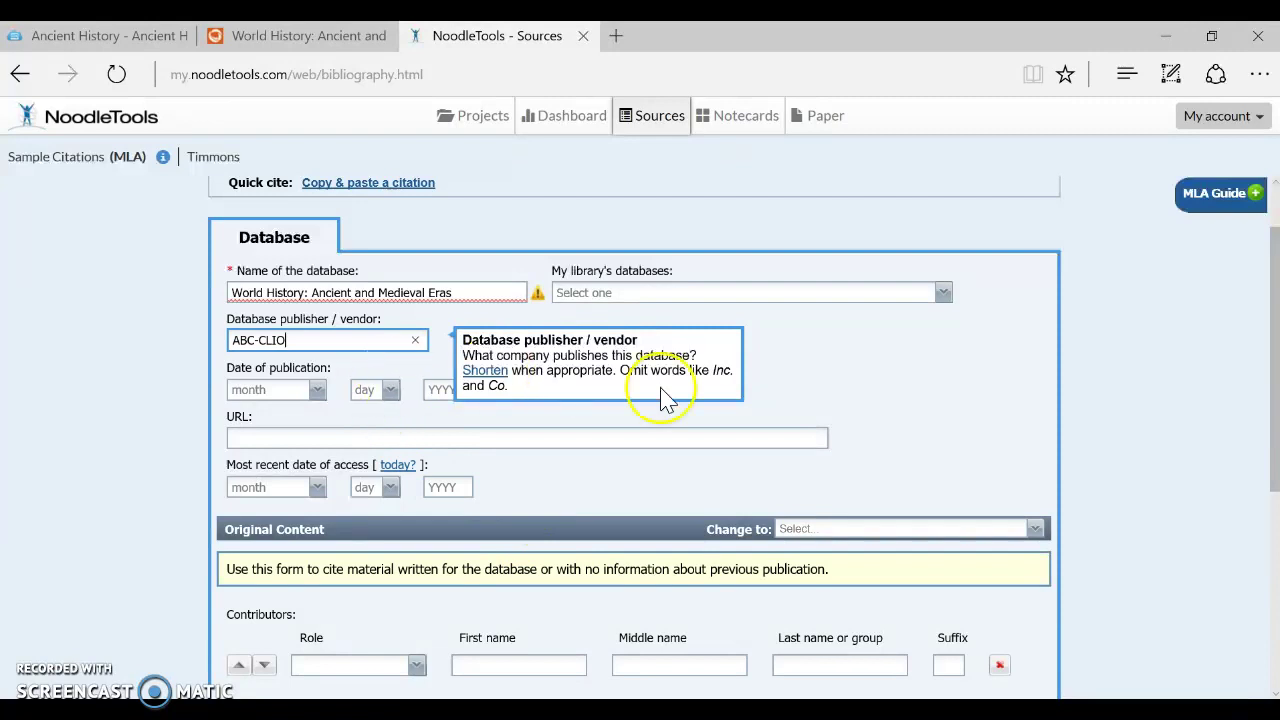
left_click(812, 388)
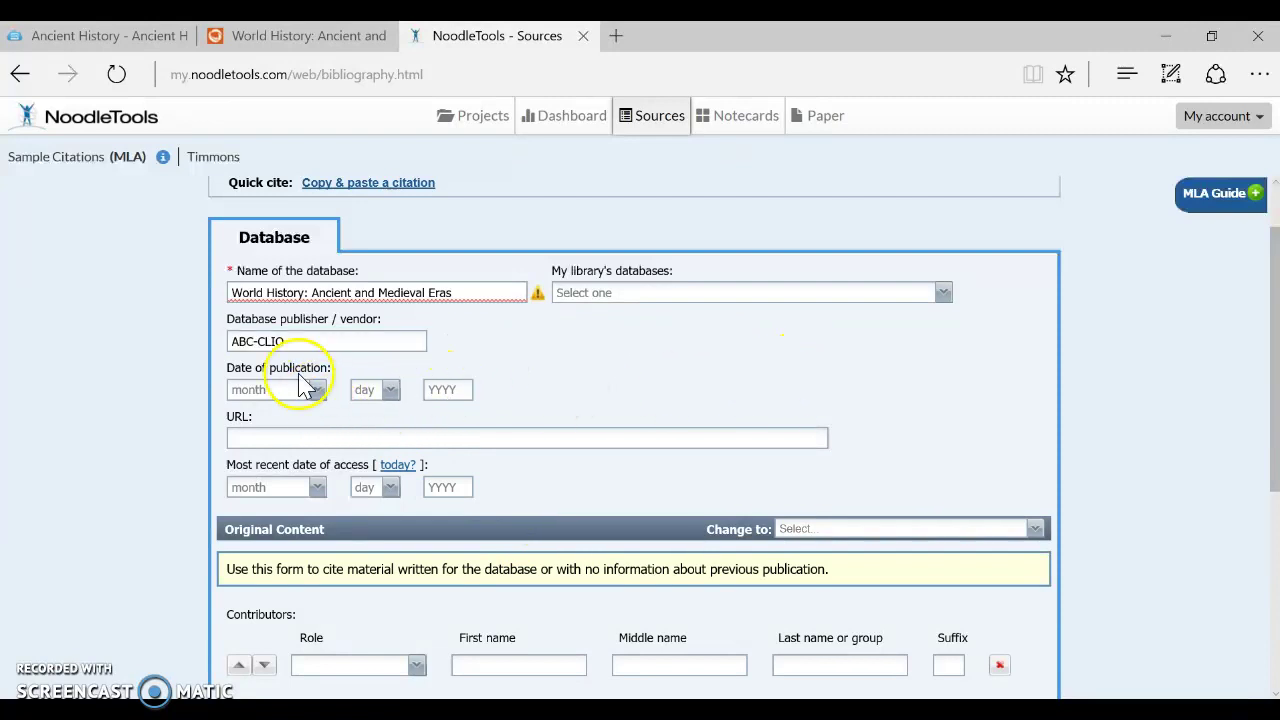
Enter the publication year 2017 from the article's citation into the form
left_click(294, 33)
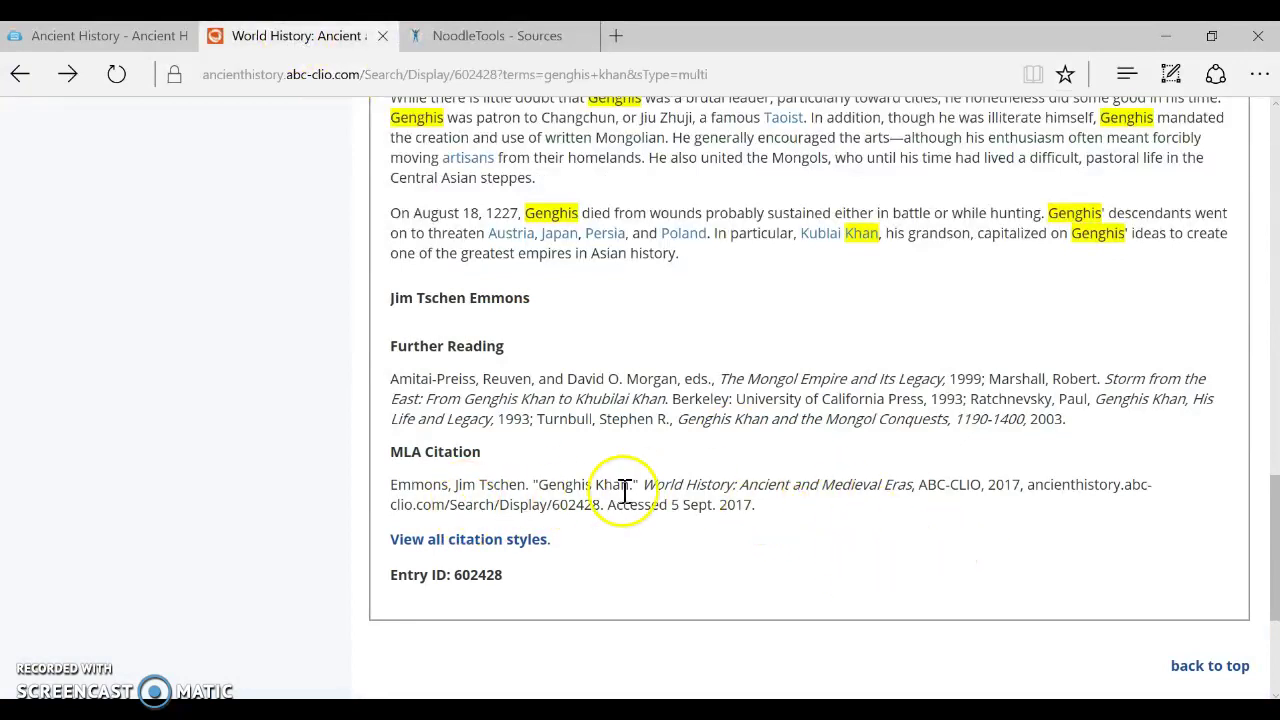
double_click(995, 487)
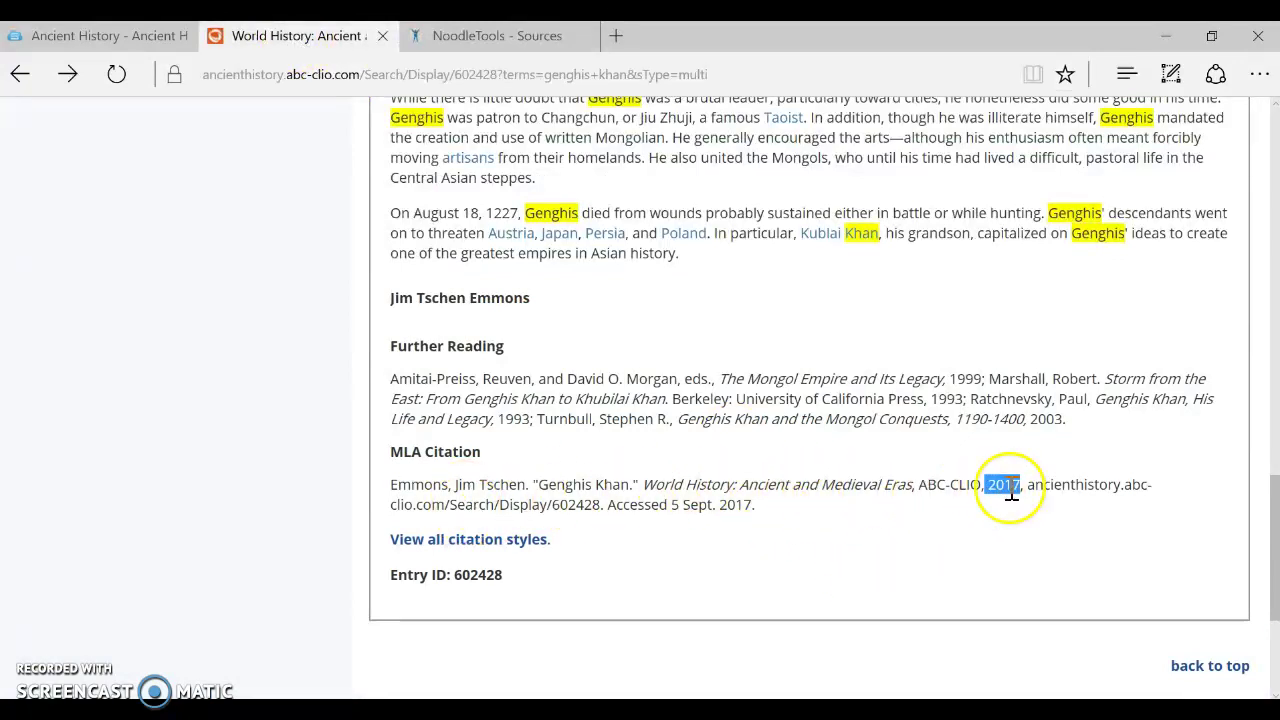
left_click(490, 38)
left_click(449, 388)
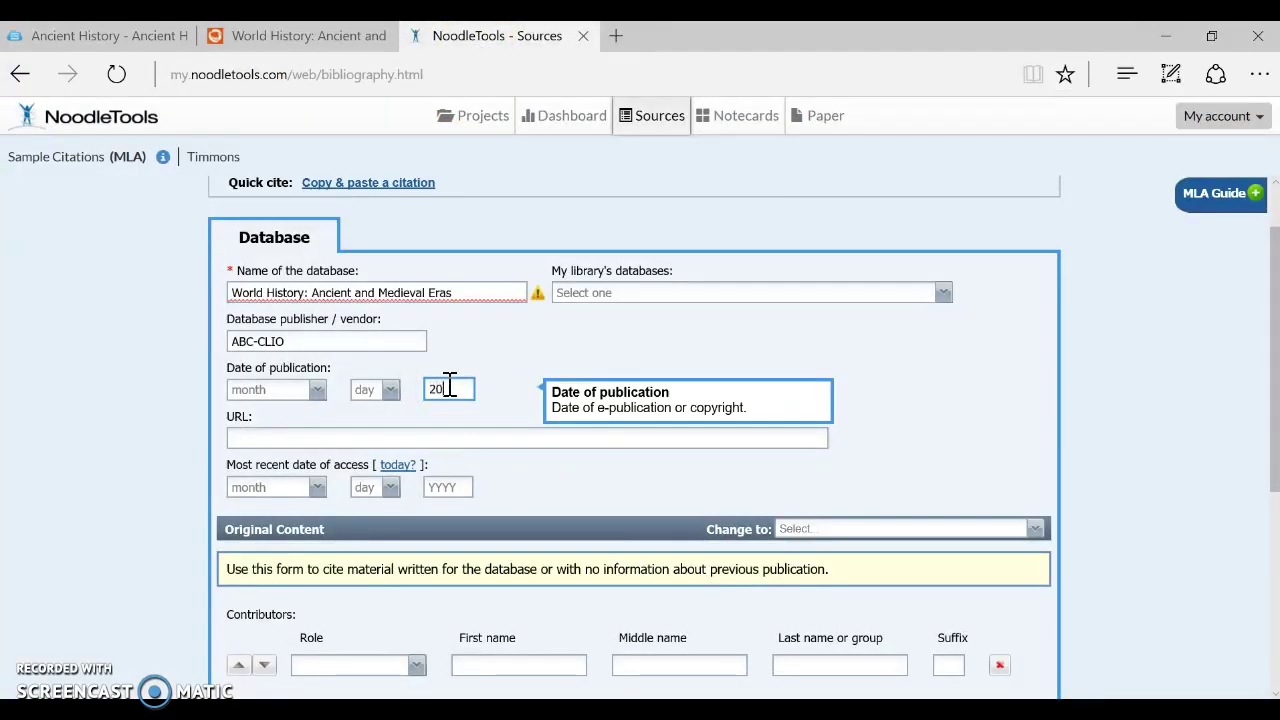
left_click(436, 440)
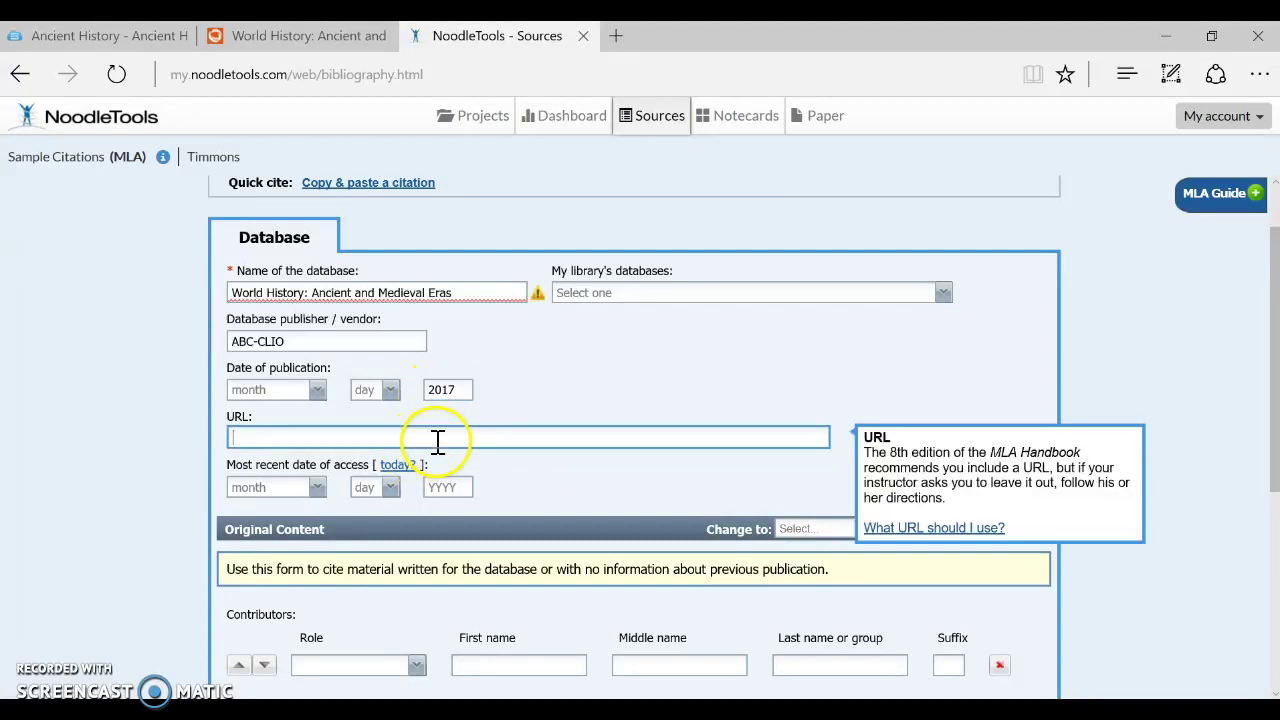
Copy the citation URL ancienthistory.abc-clio.com/Search/Display/602428 and paste it into the URL field
left_click(352, 36)
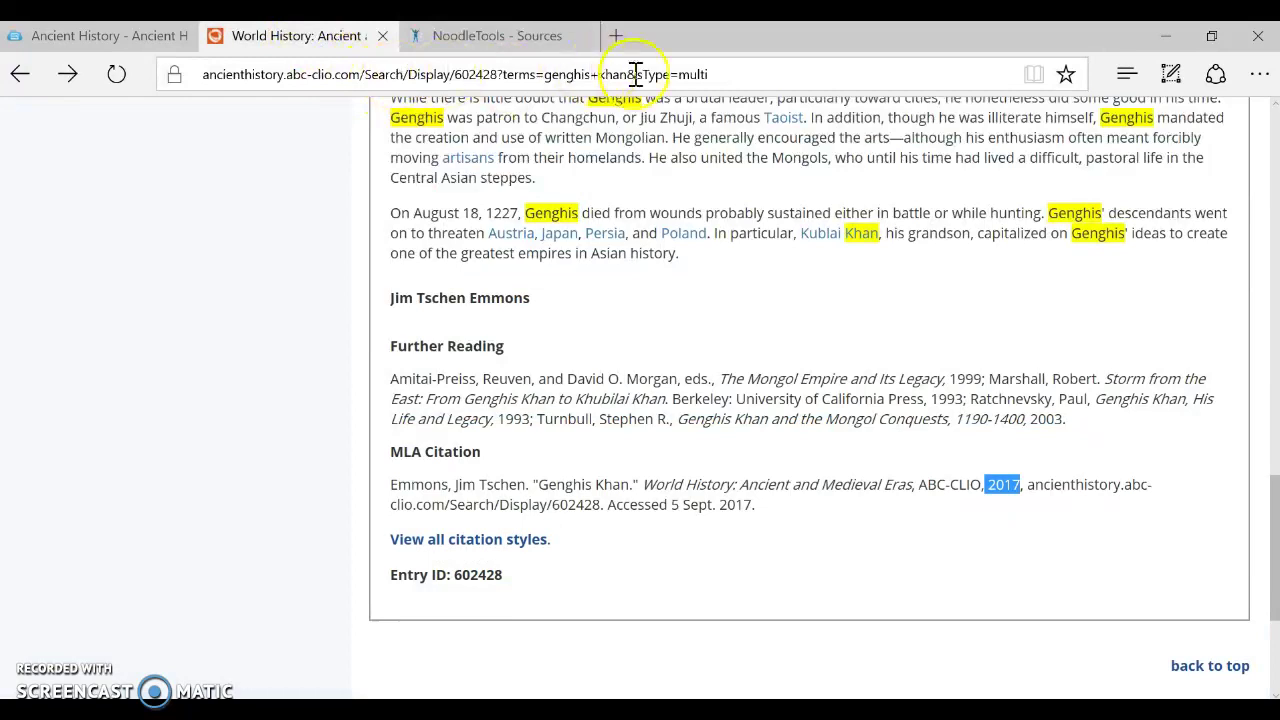
left_click_drag(558, 74, 796, 74)
left_click(1055, 484)
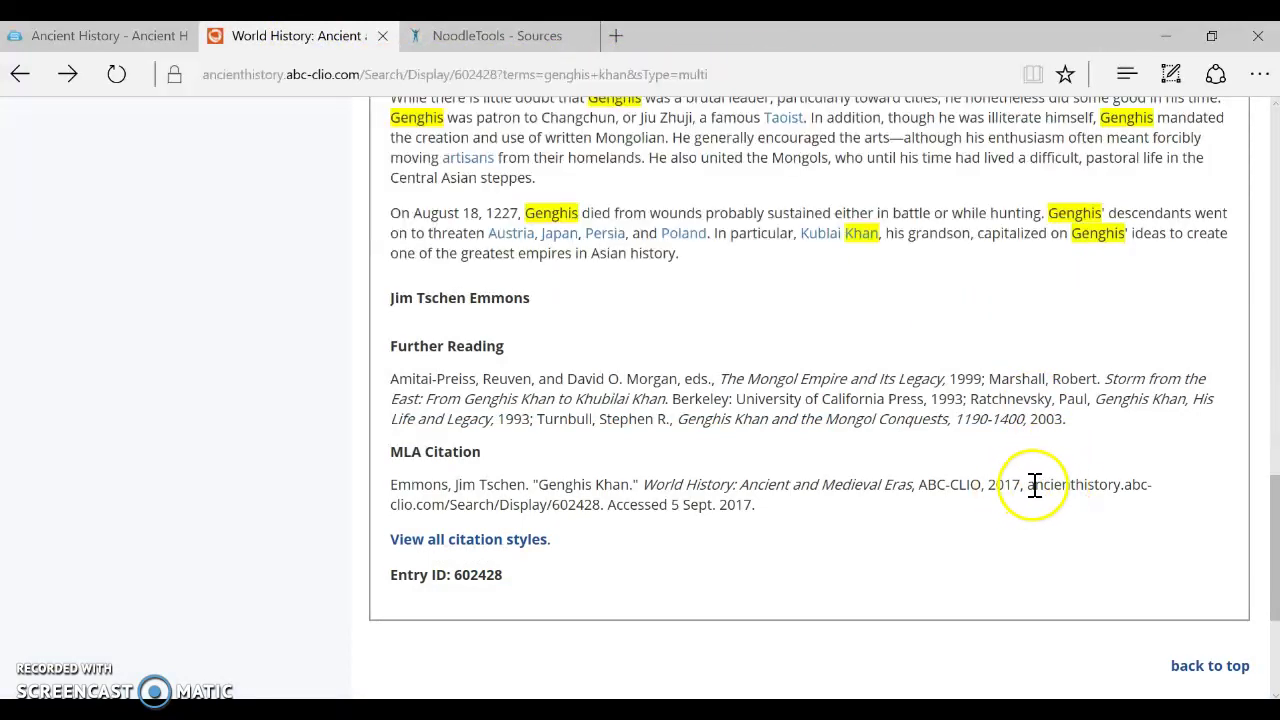
left_click_drag(1030, 484, 595, 515)
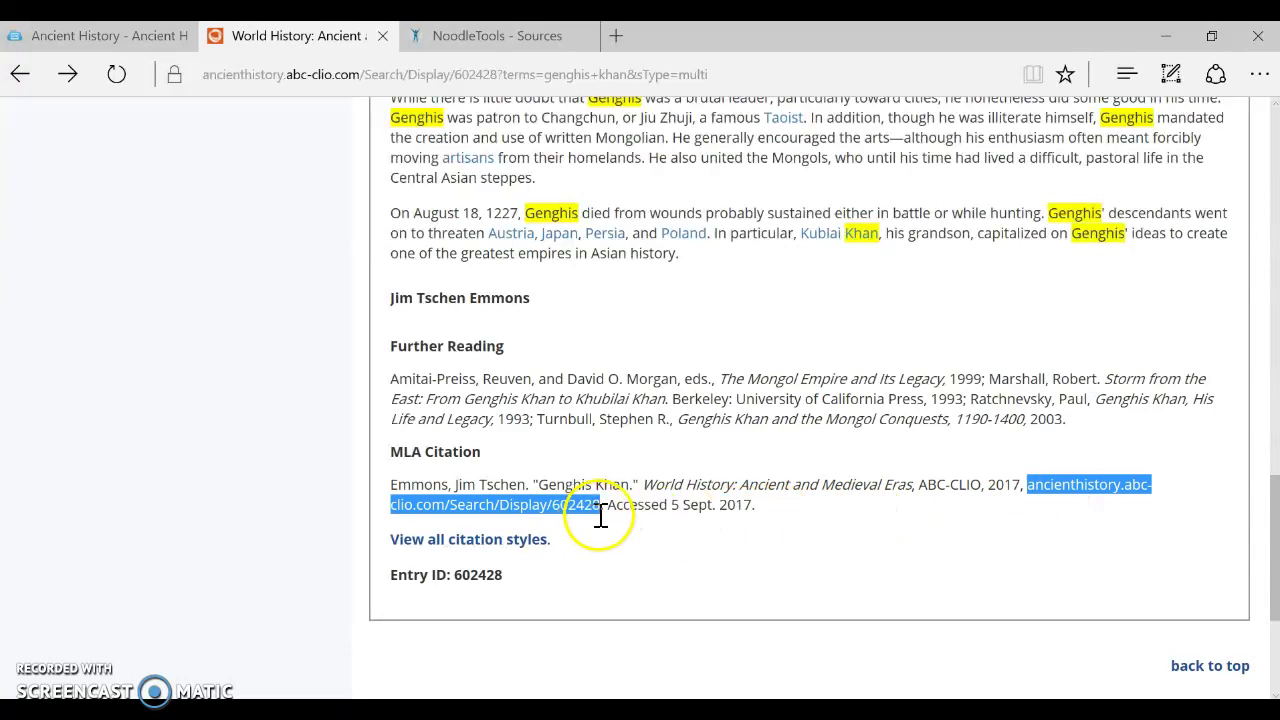
right_click(590, 512)
left_click(612, 606)
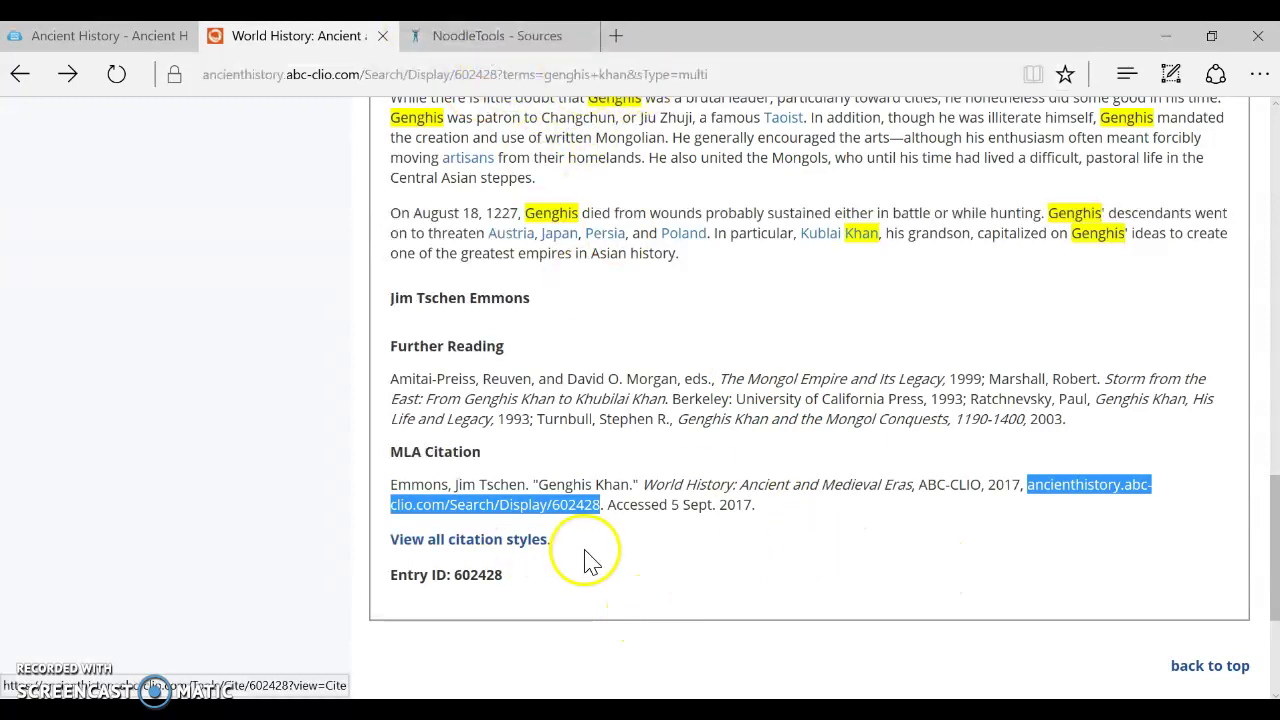
left_click(505, 38)
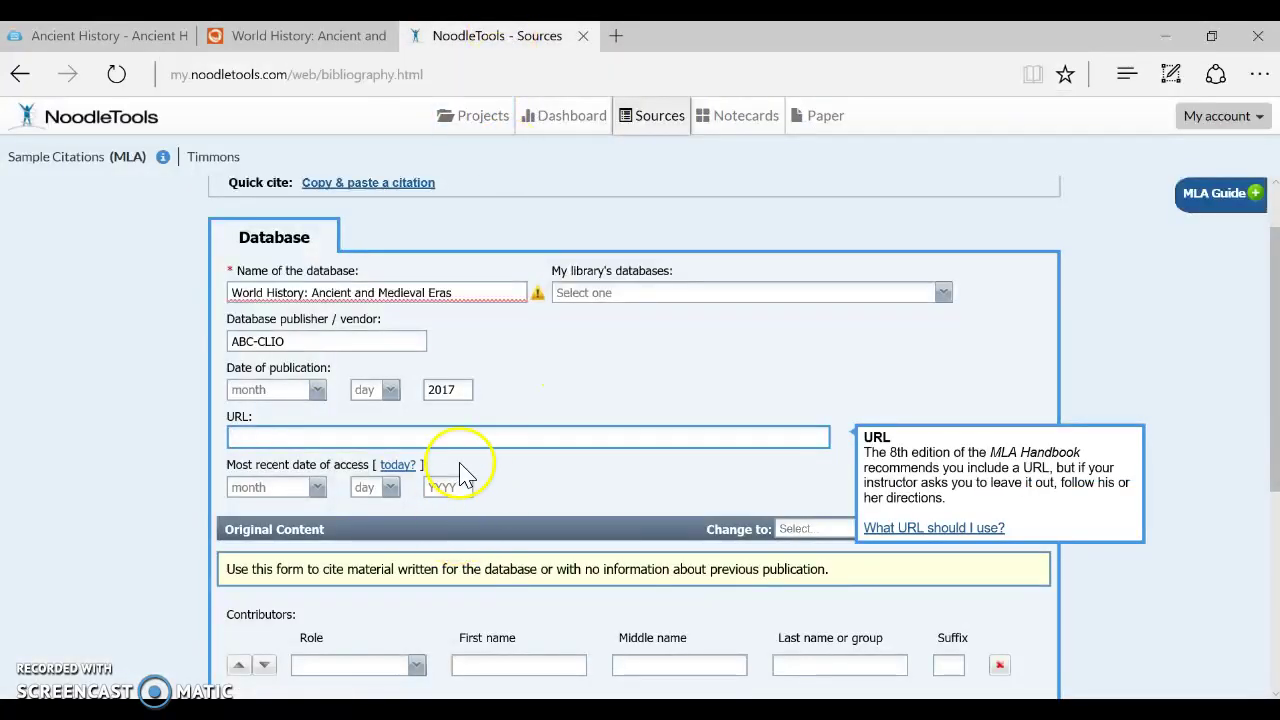
key("ctrl+v")
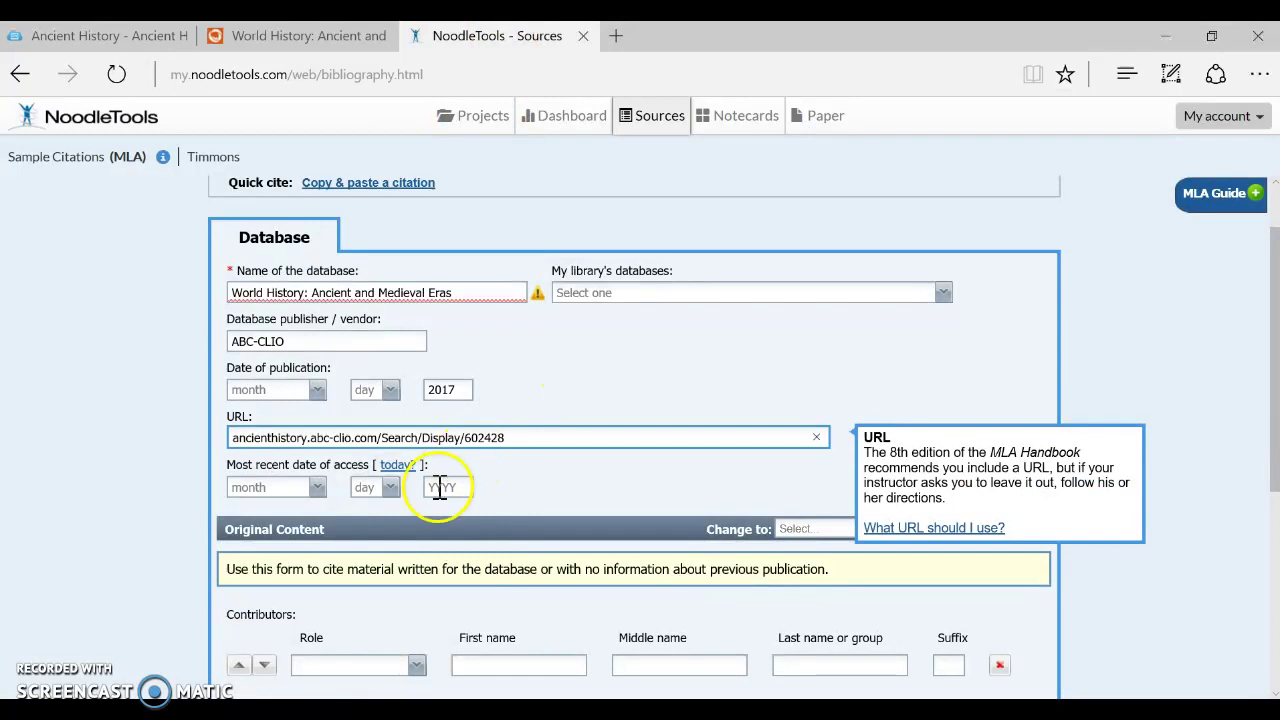
left_click(263, 487)
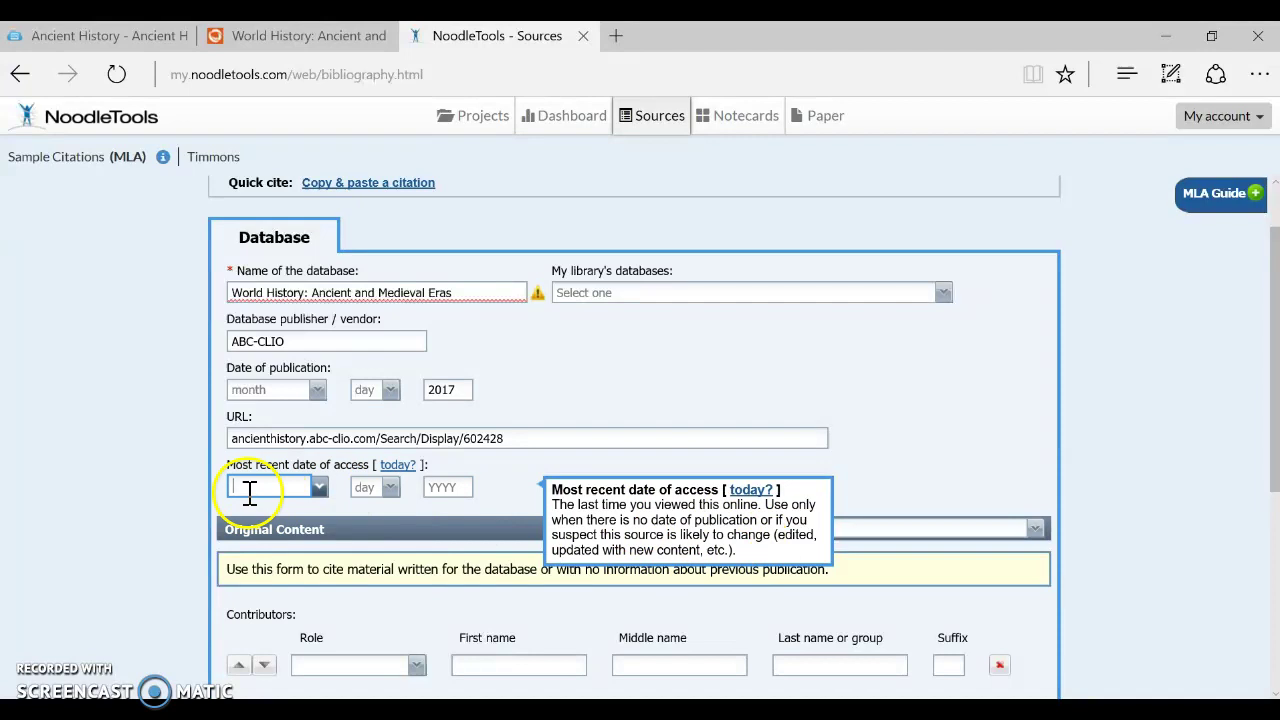
Set the contributor role to Author and enter the author's first name
scroll(261, 484, "down", 3)
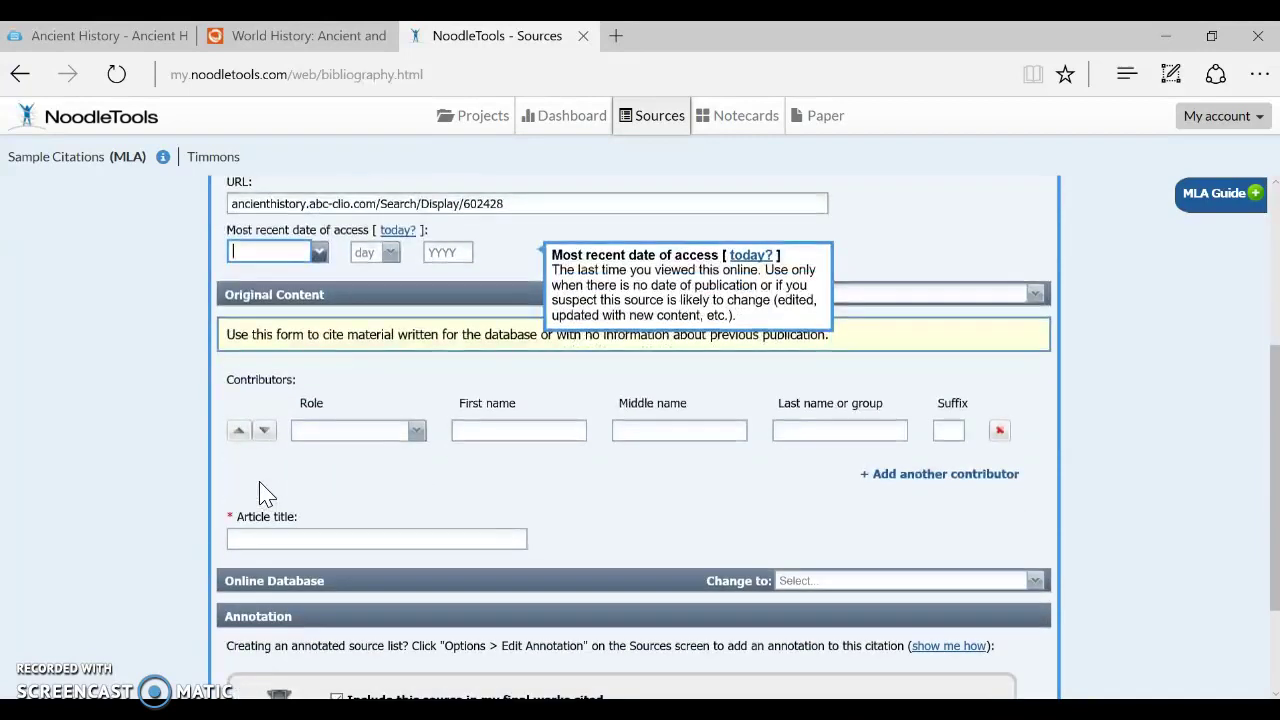
left_click(362, 430)
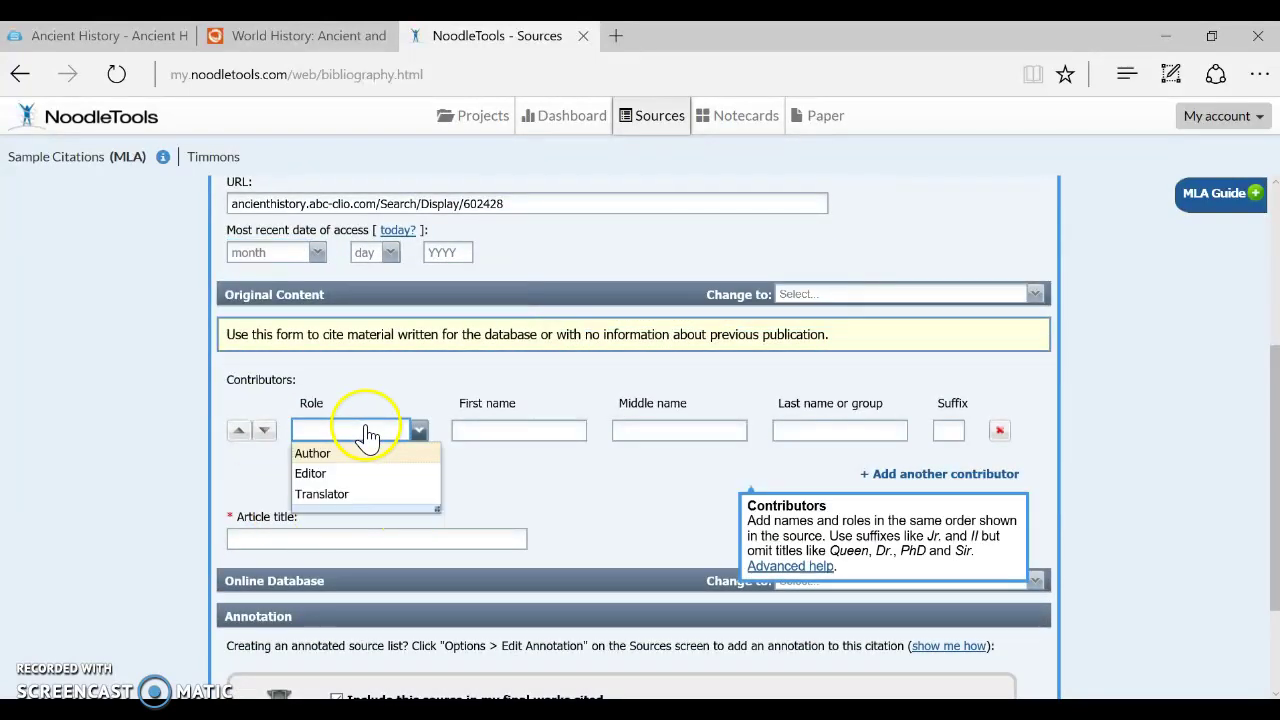
left_click(380, 455)
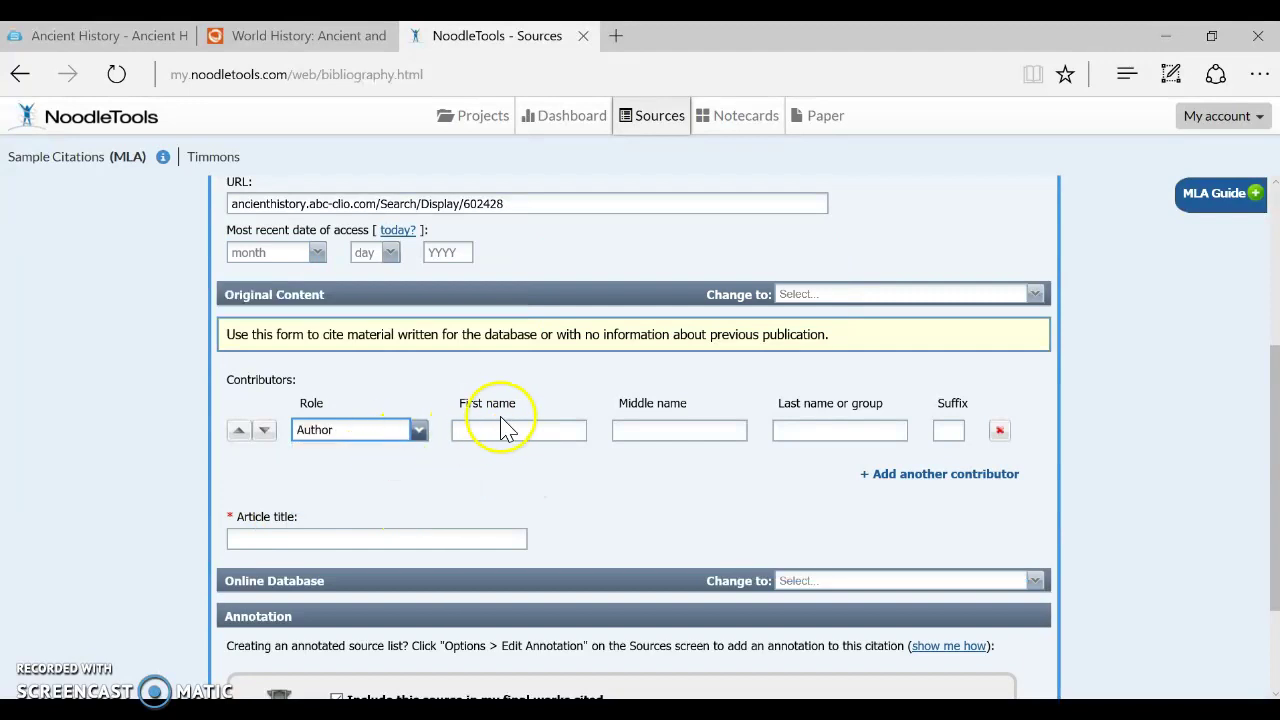
left_click(505, 429)
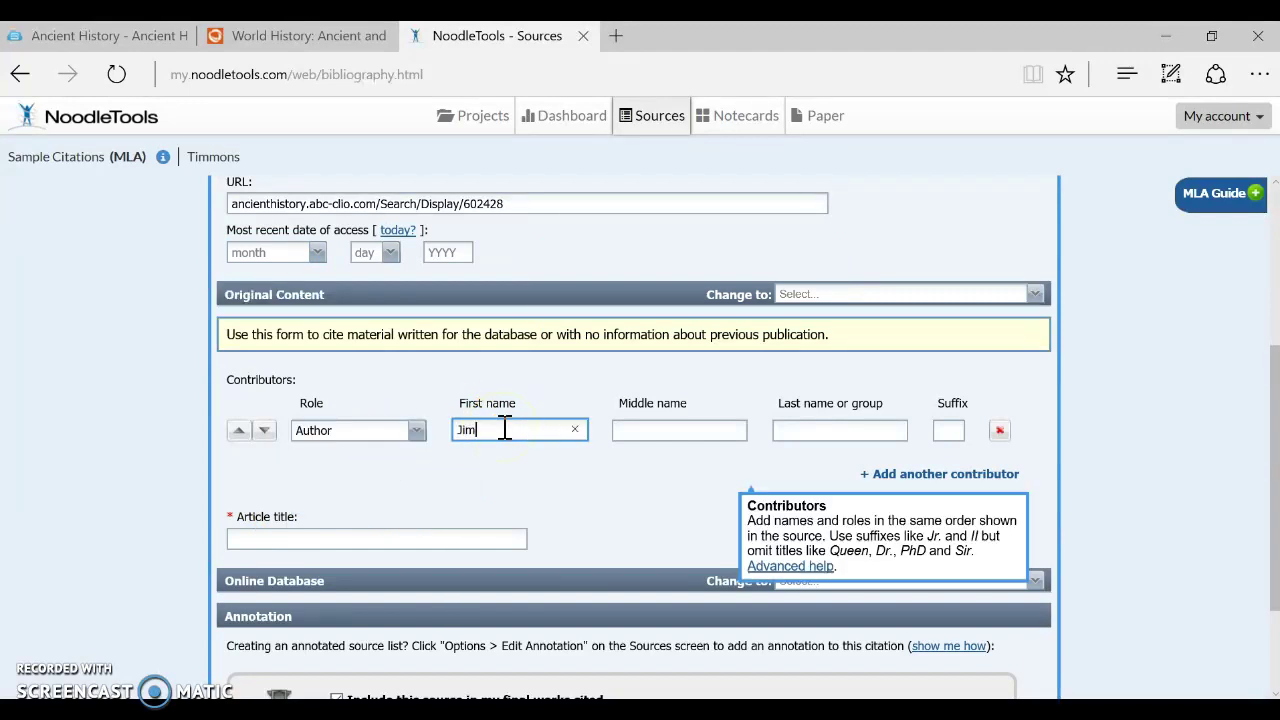
Copy the author's surname from the article's MLA citation into the Last name field
left_click(318, 40)
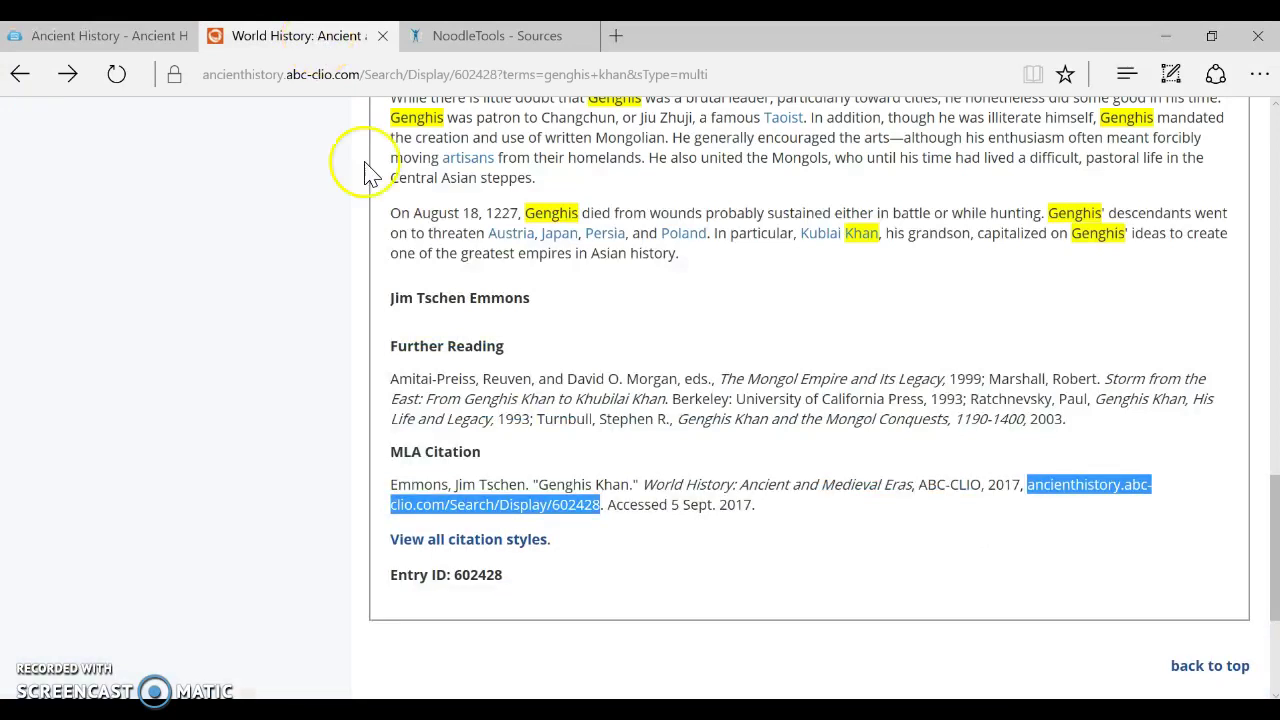
left_click_drag(481, 484, 523, 484)
right_click(505, 487)
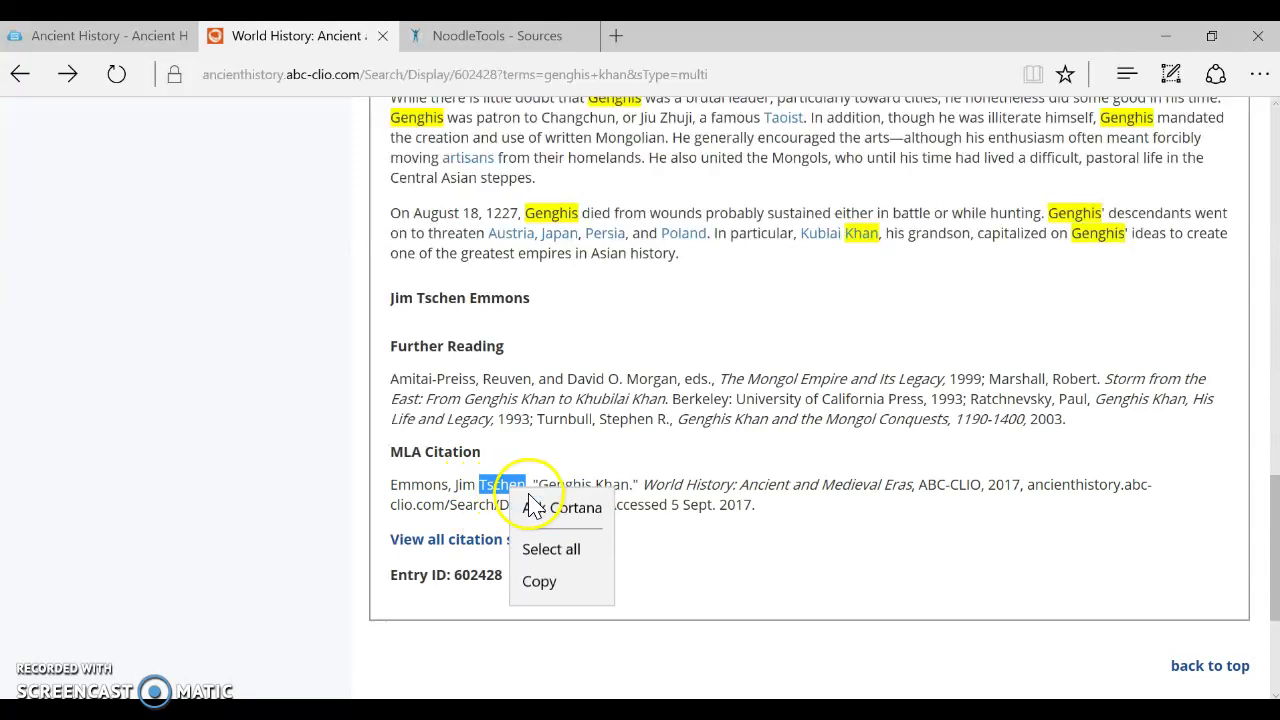
left_click(545, 592)
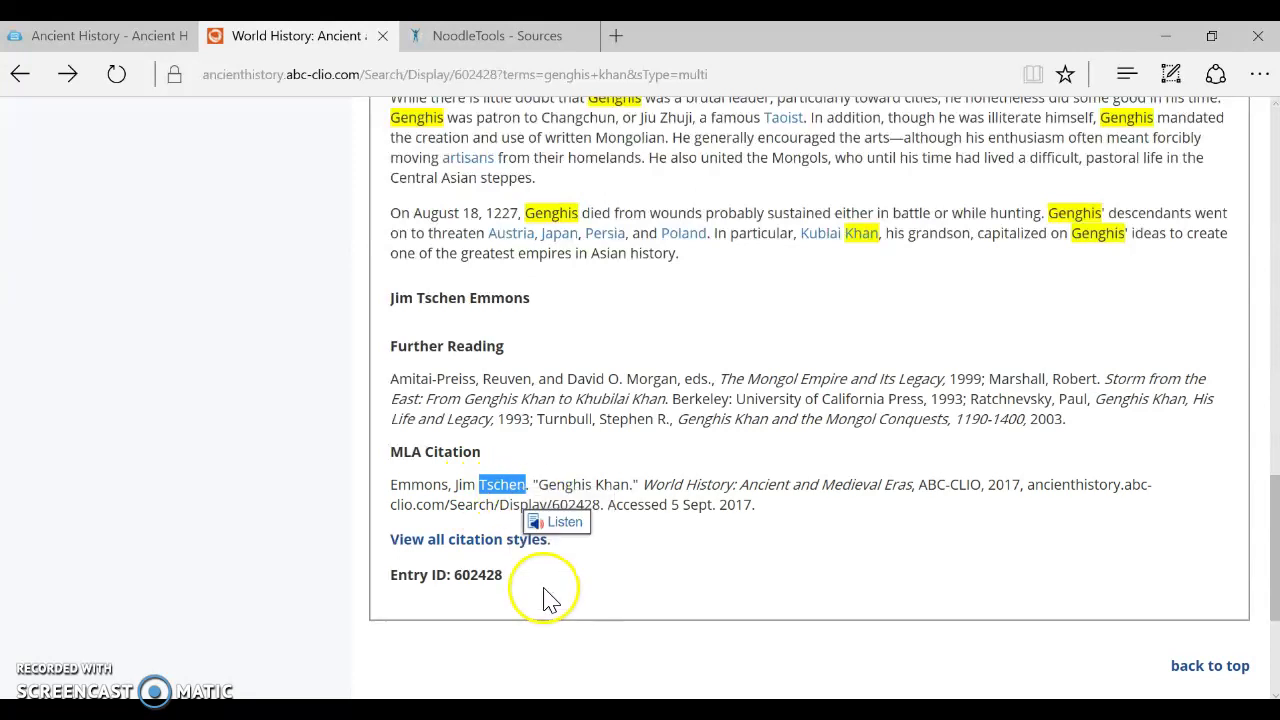
left_click(487, 48)
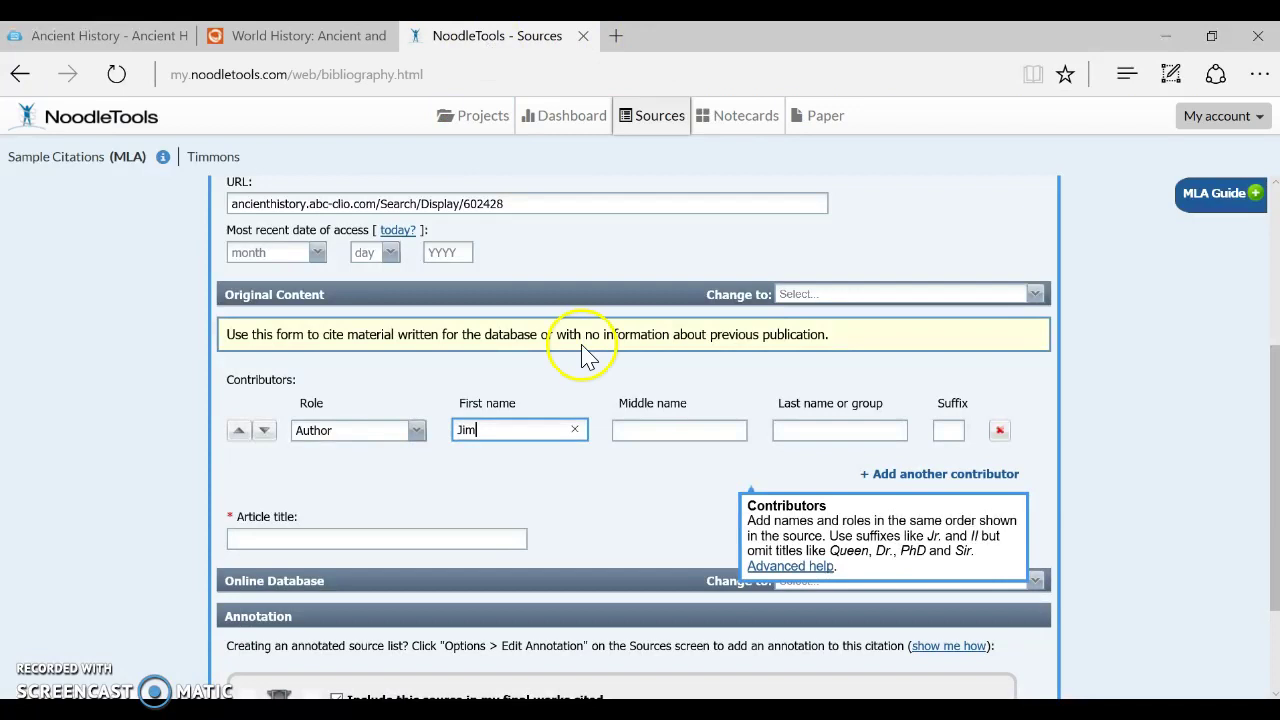
left_click(815, 428)
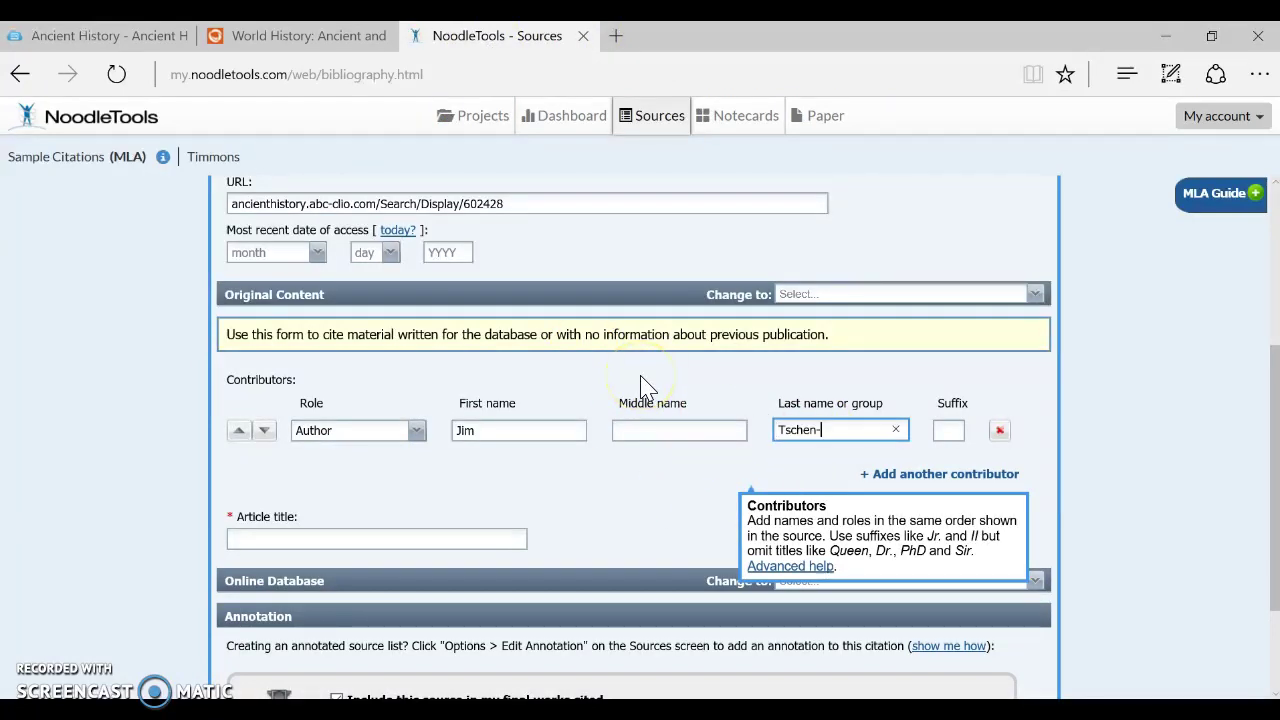
left_click(285, 539)
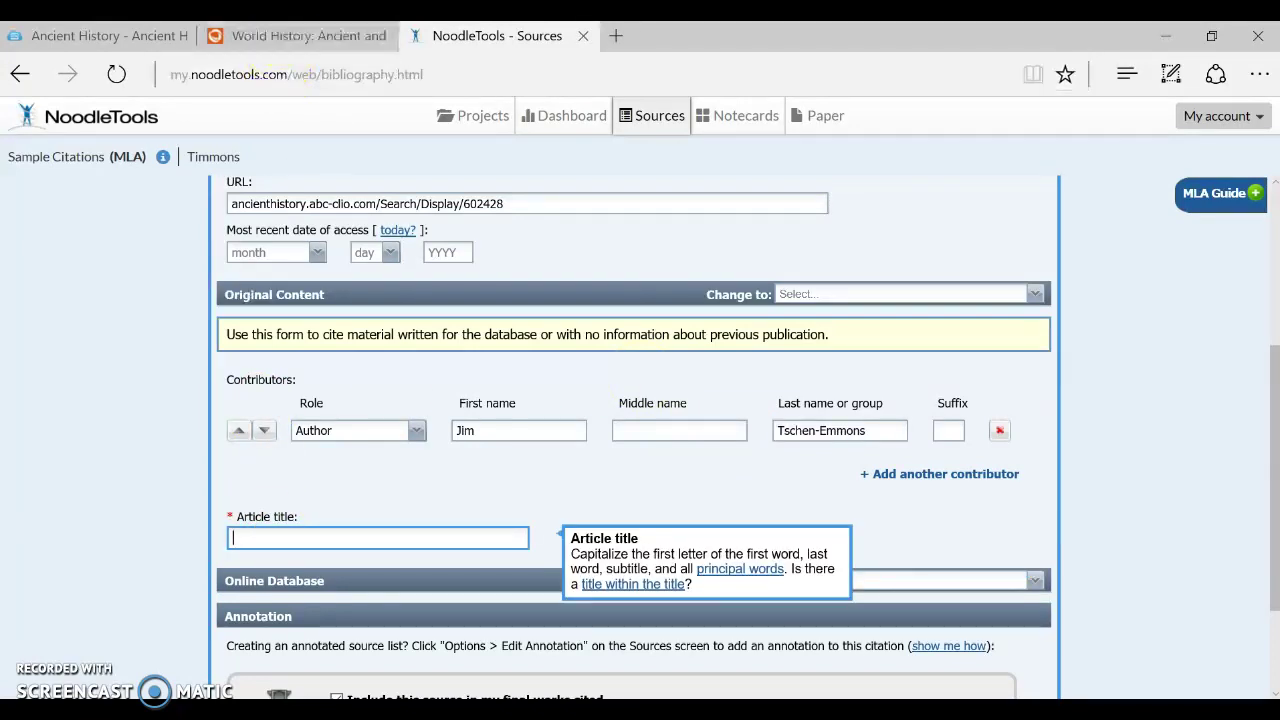
Paste 'Genghis Khan' from the article citation as the article title and submit the citation
left_click(288, 36)
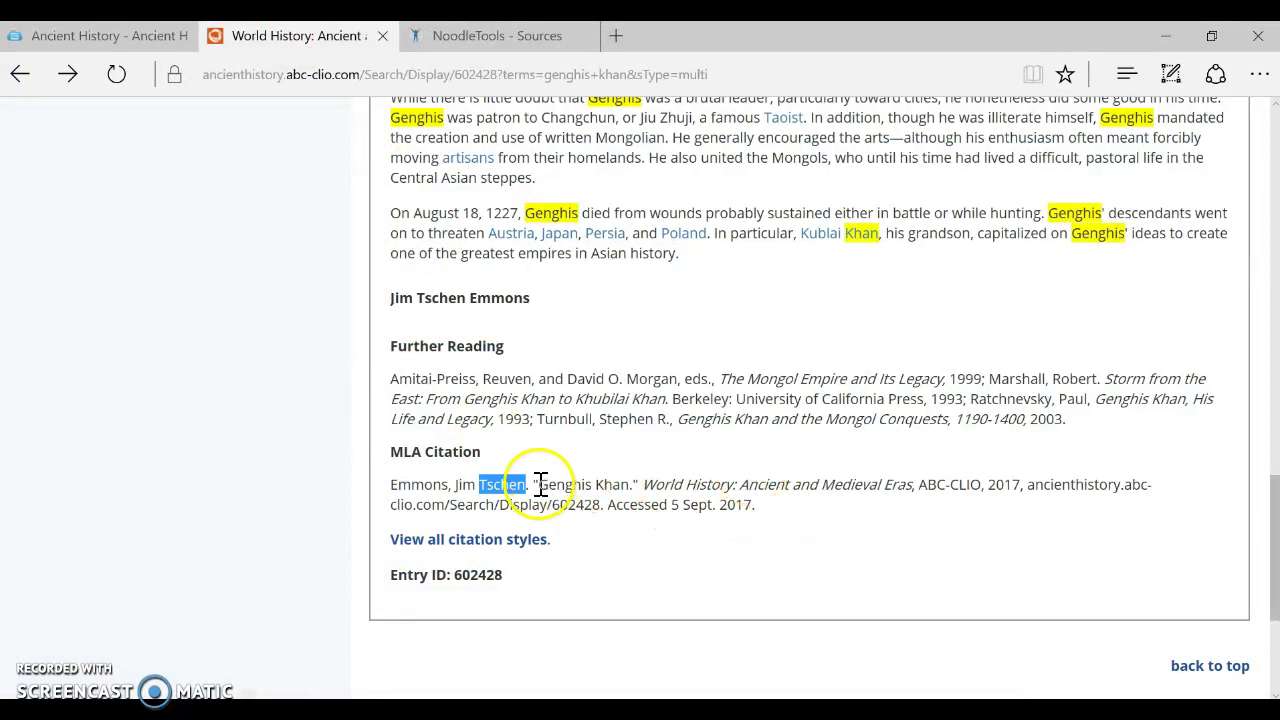
left_click_drag(539, 486, 618, 488)
right_click(616, 492)
left_click(641, 585)
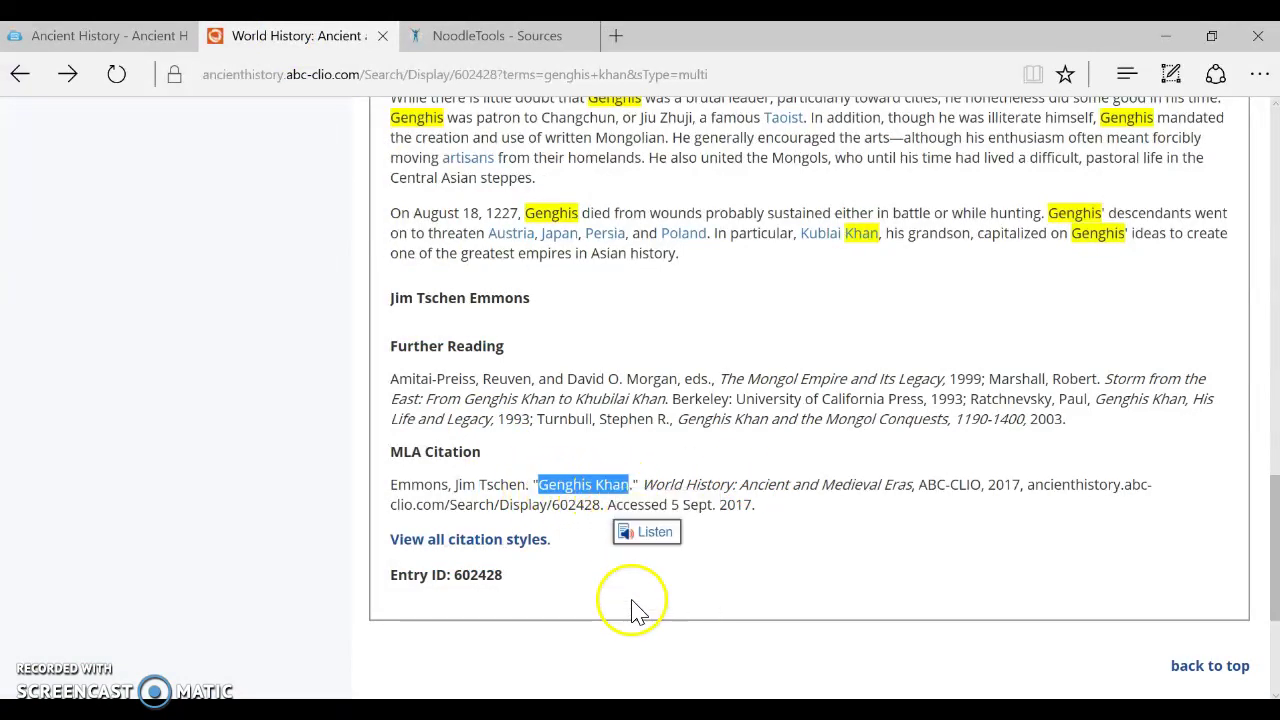
left_click(500, 40)
key("ctrl+v")
scroll(489, 440, "down", 2)
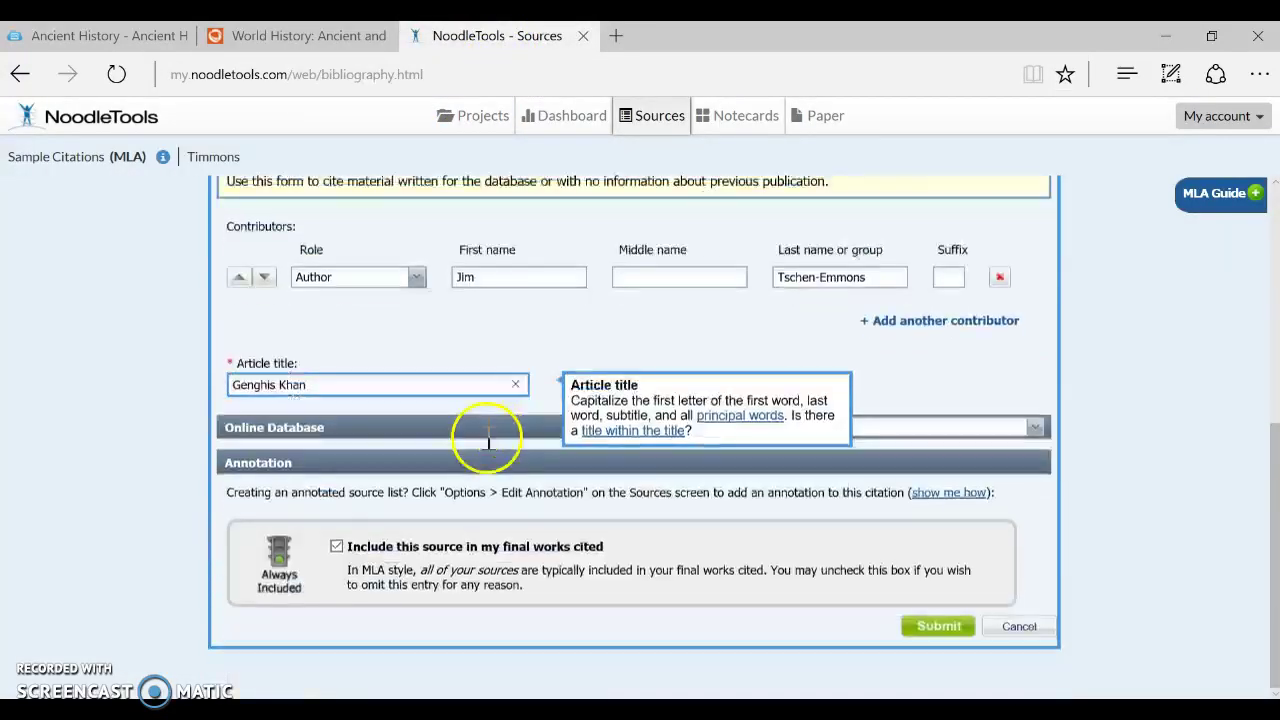
left_click(939, 627)
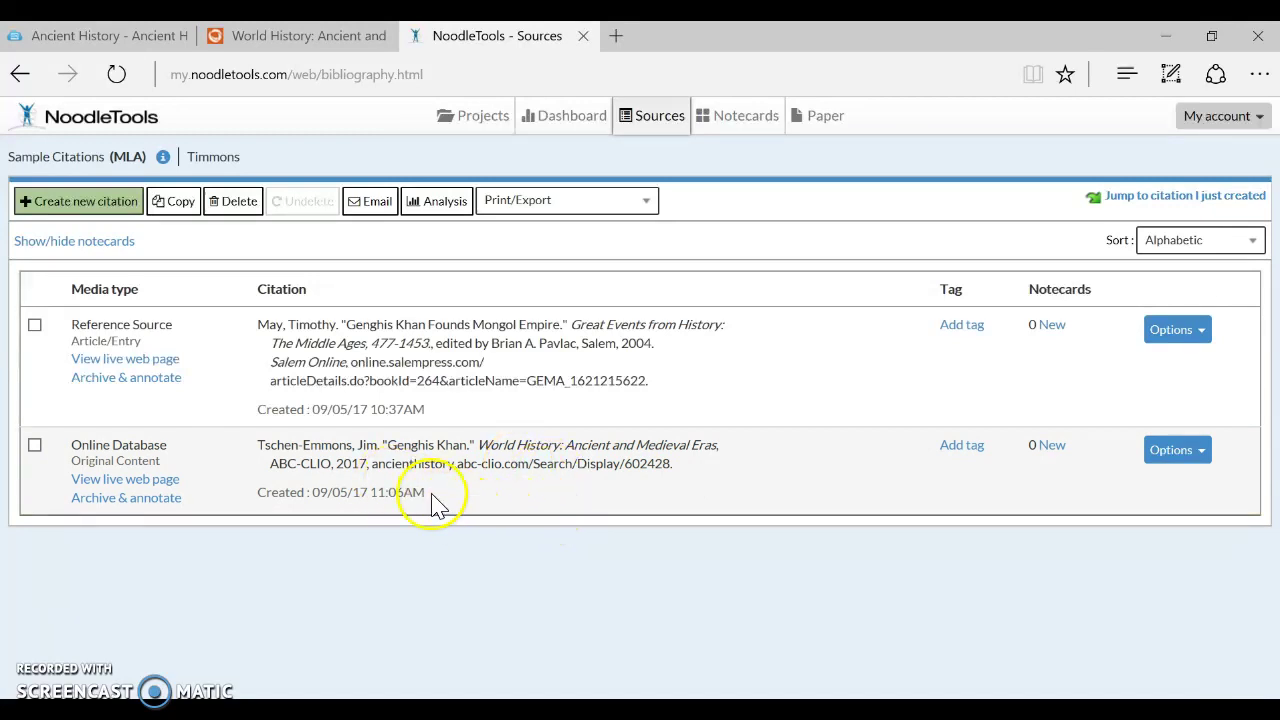
Check the new Genghis Khan entry against the ABC-CLIO article's MLA citation, then return to Sources
left_click(325, 37)
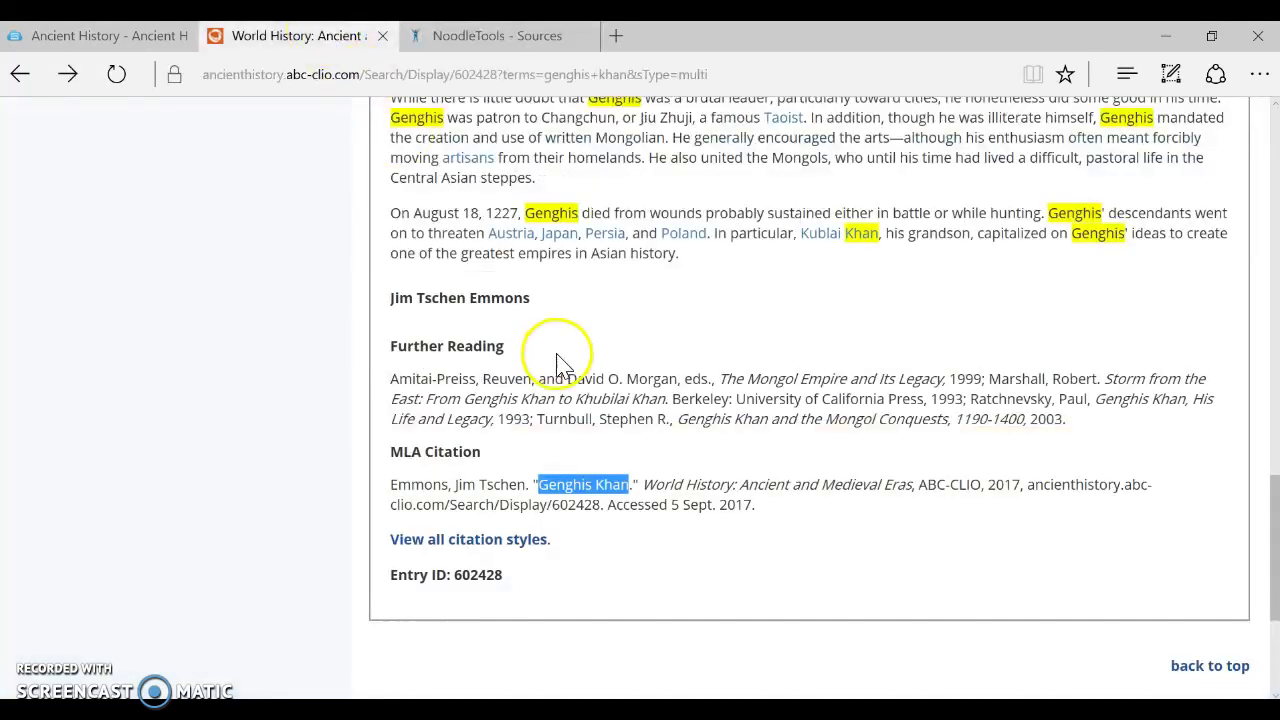
left_click(657, 514)
left_click_drag(735, 528, 390, 495)
left_click(440, 40)
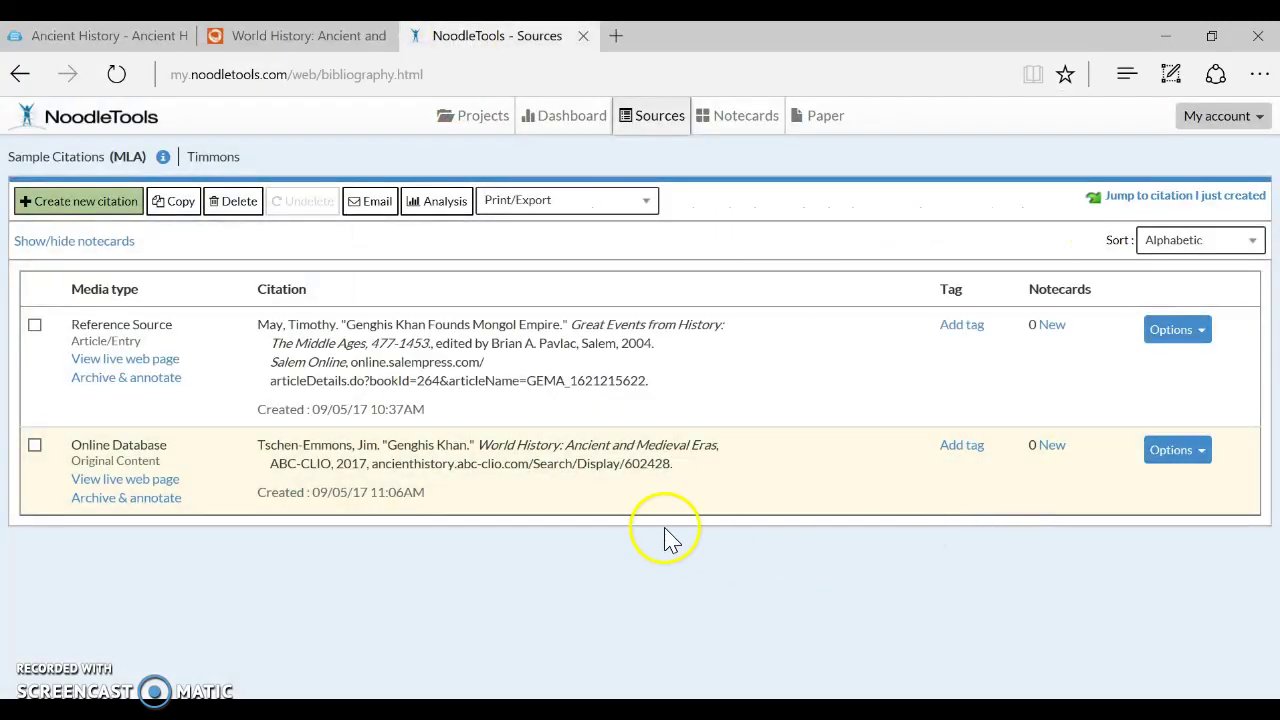